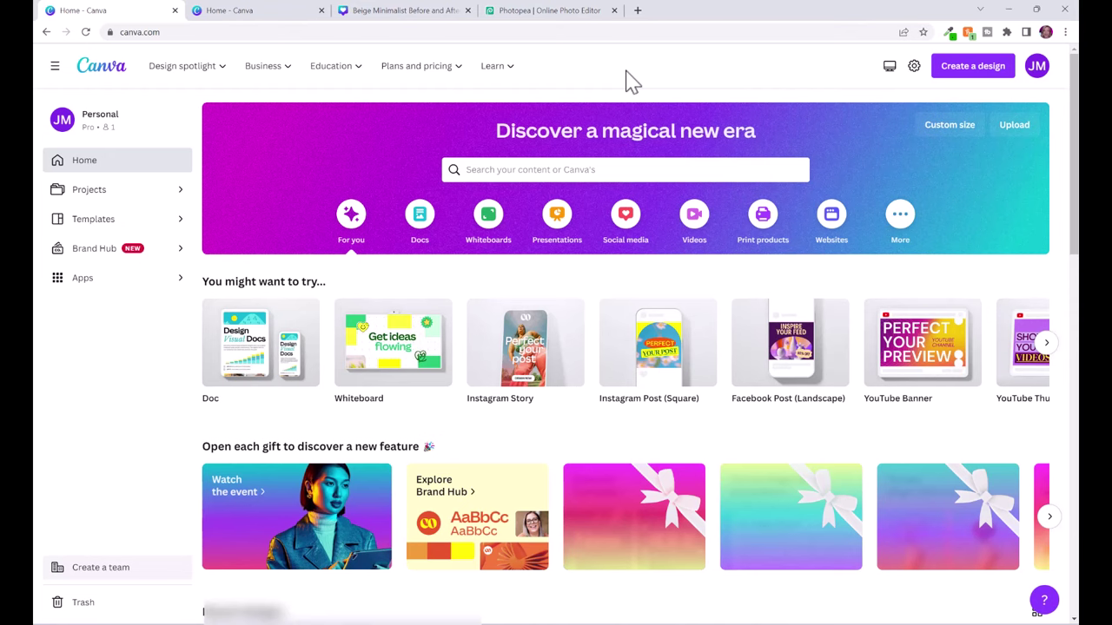
# From Create a design, preview the recent media photo 'Untitled design (6).png' of the blonde woman
pyautogui.click(241, 14)
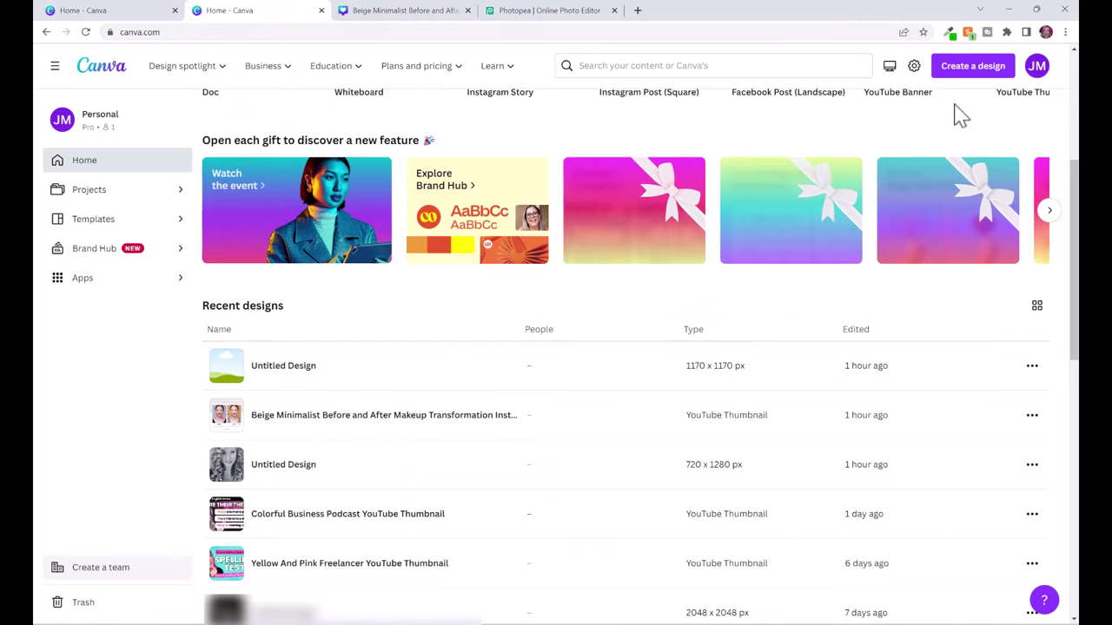
pyautogui.click(965, 73)
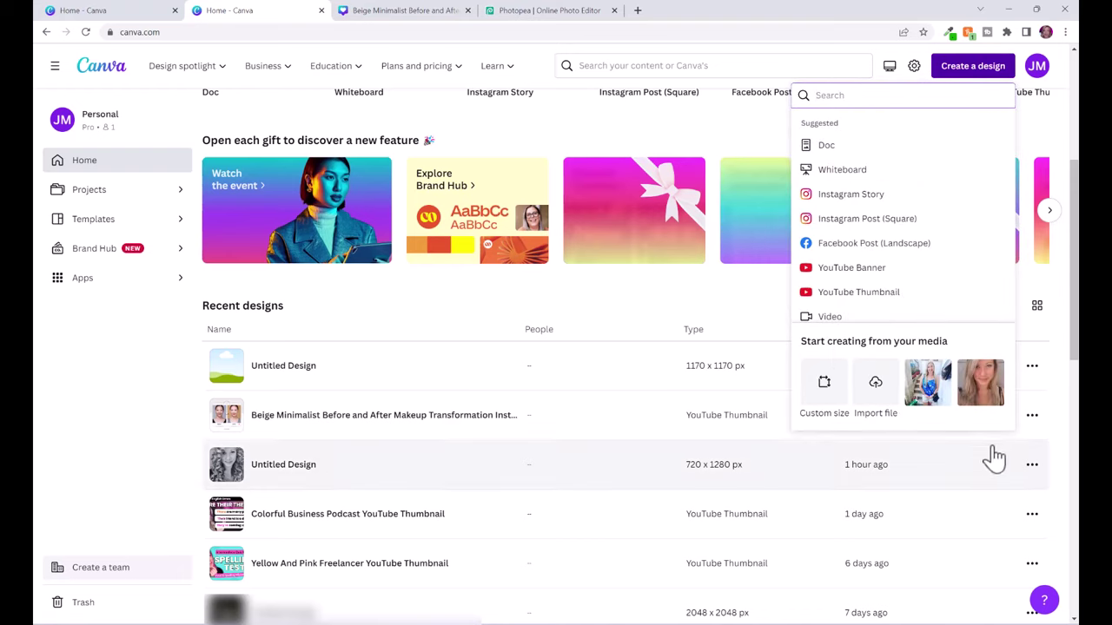
pyautogui.click(980, 383)
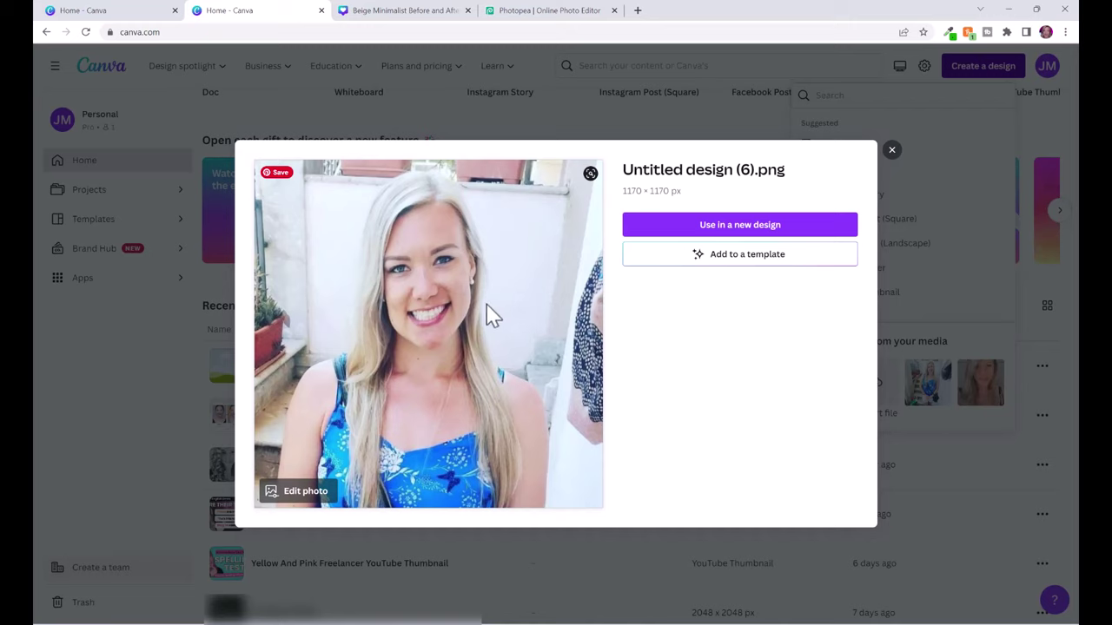
# Use the photo in a new custom-size design with the width set to 1000 px
pyautogui.click(744, 231)
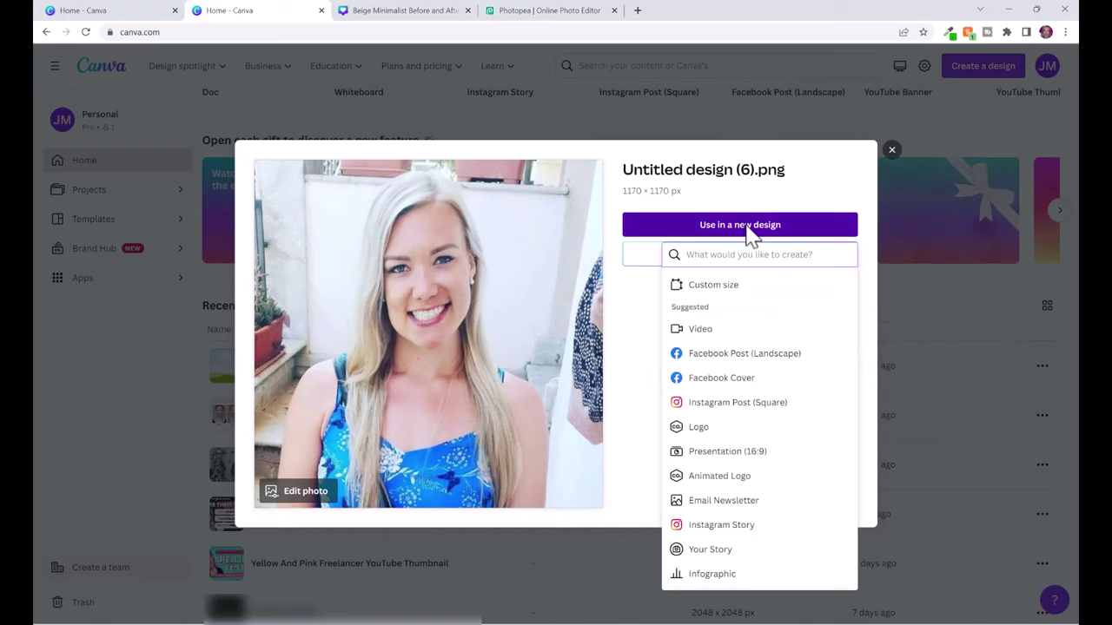
pyautogui.click(727, 287)
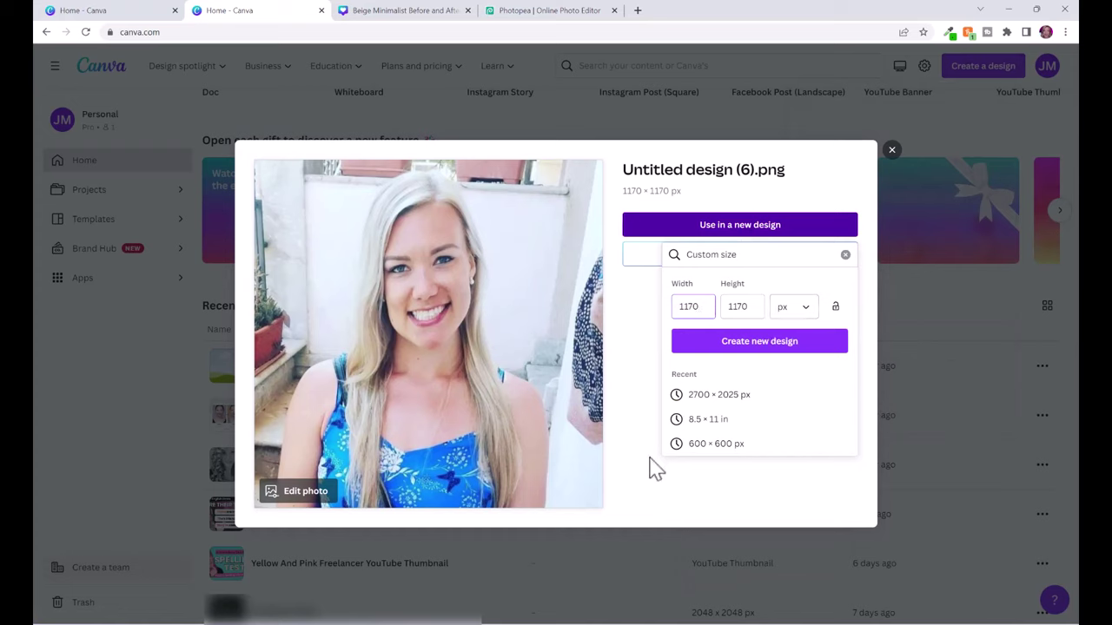
pyautogui.doubleClick(686, 306)
pyautogui.press('BackSpace')
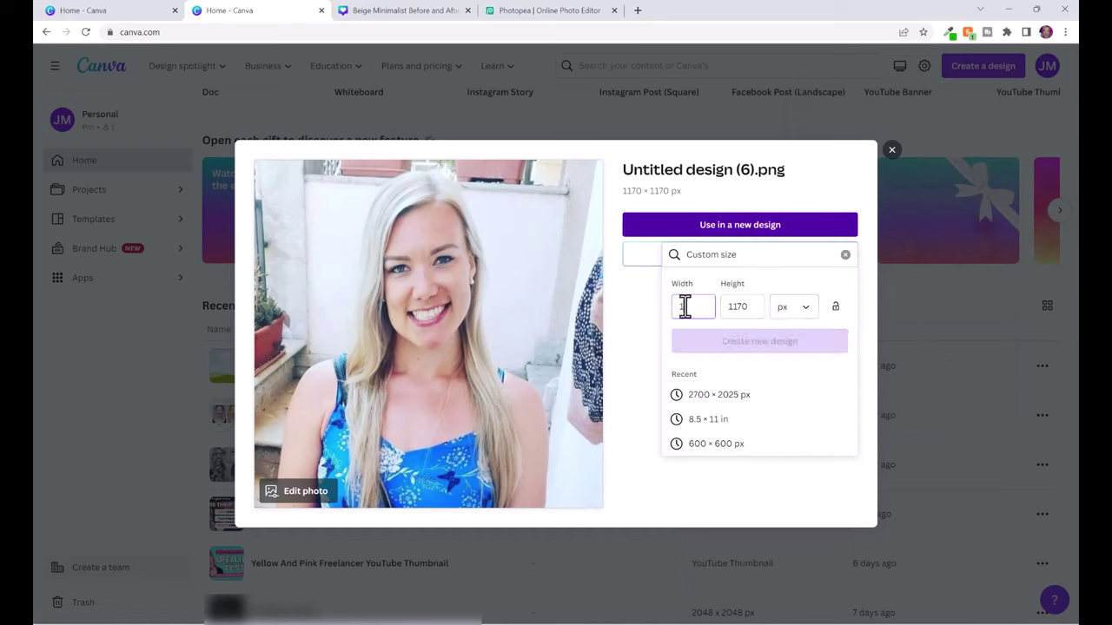
pyautogui.write('1000')
pyautogui.press('Tab')
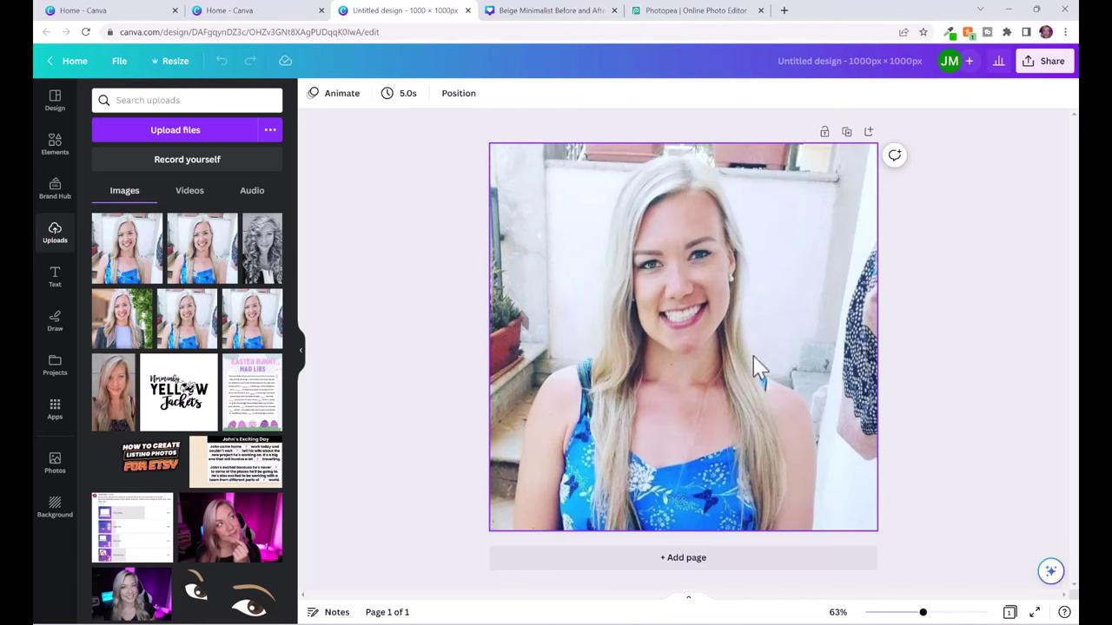
# Select the woman's photo and launch Magic Edit from the Edit photo tools
pyautogui.click(713, 339)
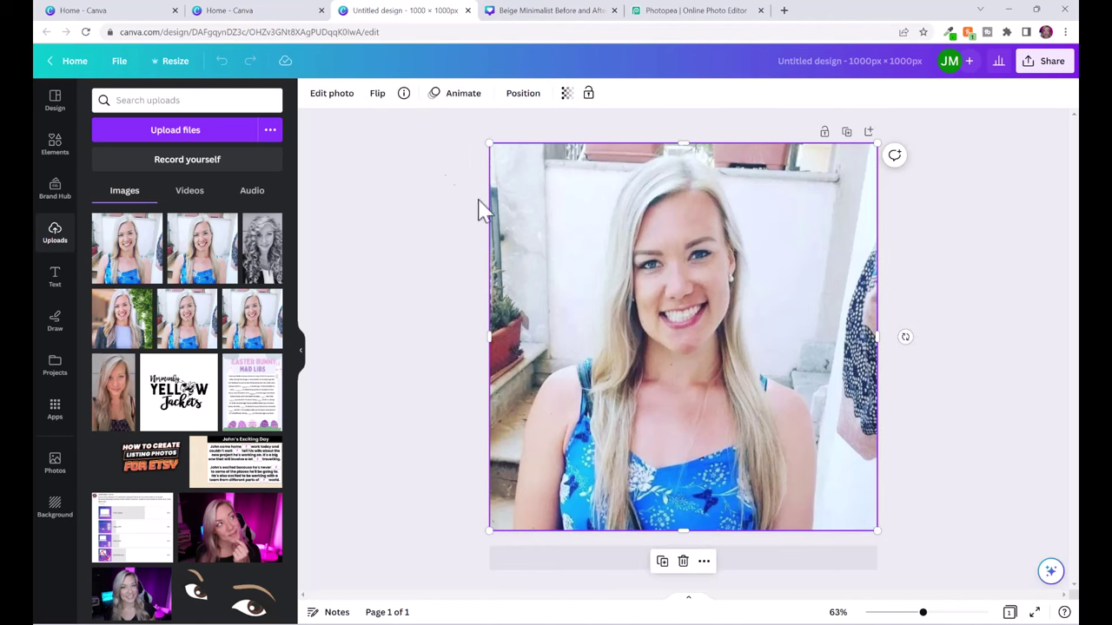
pyautogui.click(330, 102)
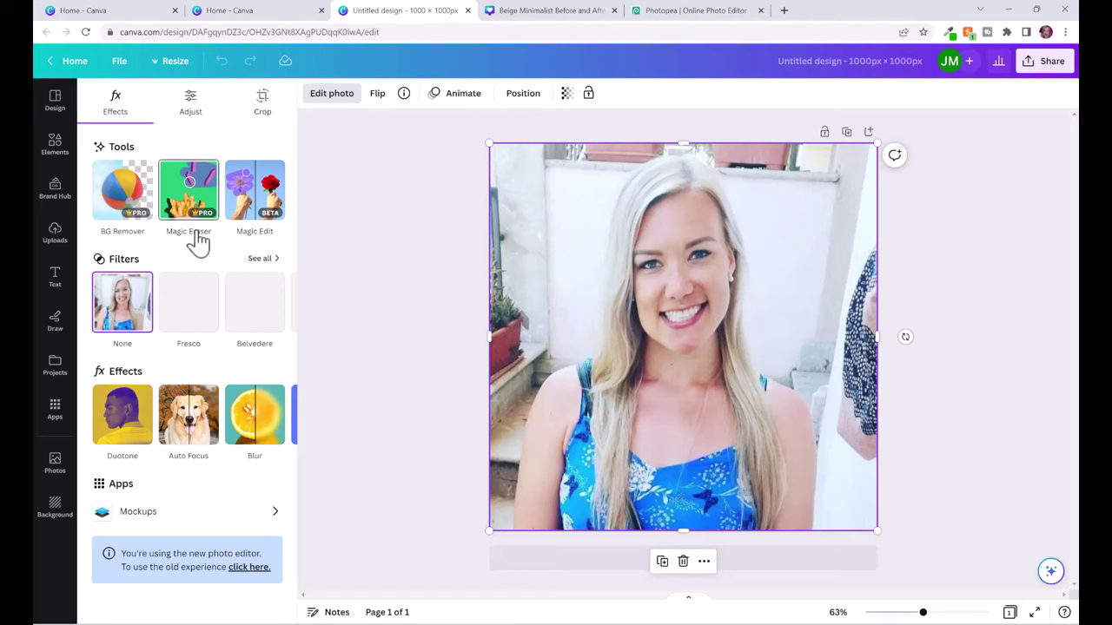
pyautogui.click(258, 208)
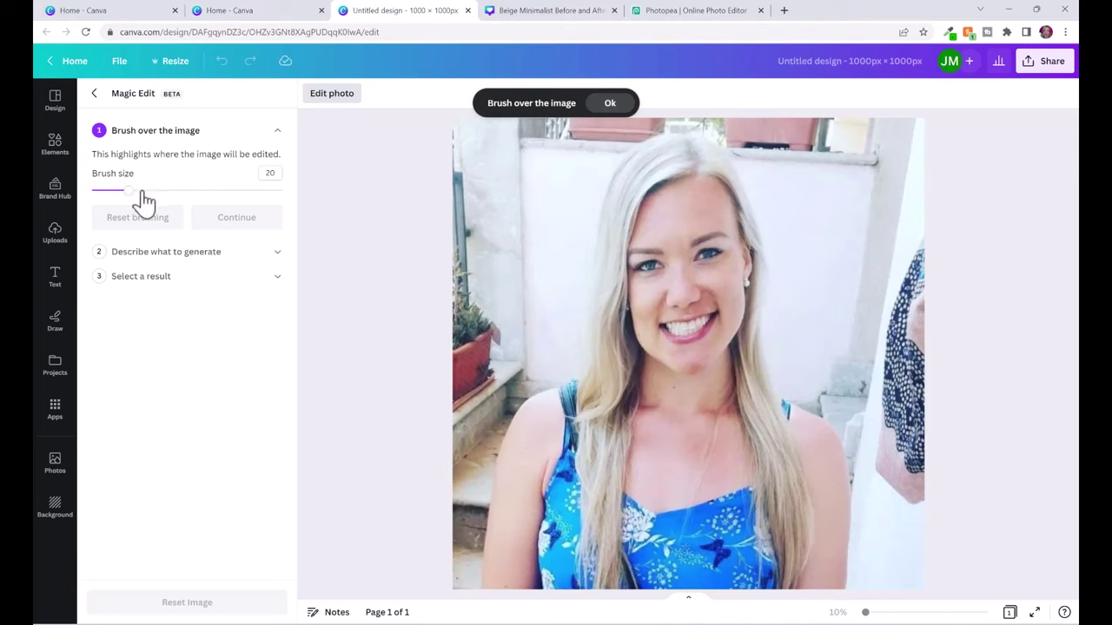
# With a larger brush, paint the background left, top, right and beside the right shoulder
pyautogui.moveTo(130, 191); pyautogui.dragTo(154, 192)
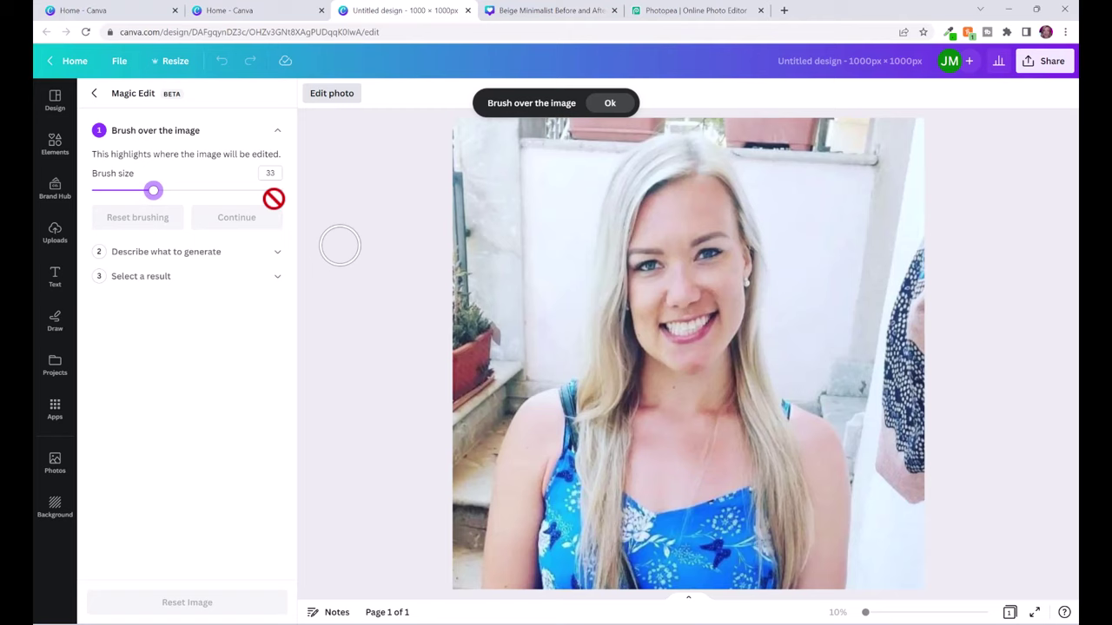
pyautogui.click(212, 192)
pyautogui.moveTo(480, 254)
pyautogui.mouseDown()
pyautogui.moveTo(529, 173)
pyautogui.moveTo(466, 137)
pyautogui.moveTo(458, 249)
pyautogui.moveTo(476, 292)
pyautogui.moveTo(557, 319)
pyautogui.moveTo(568, 114)
pyautogui.mouseUp()
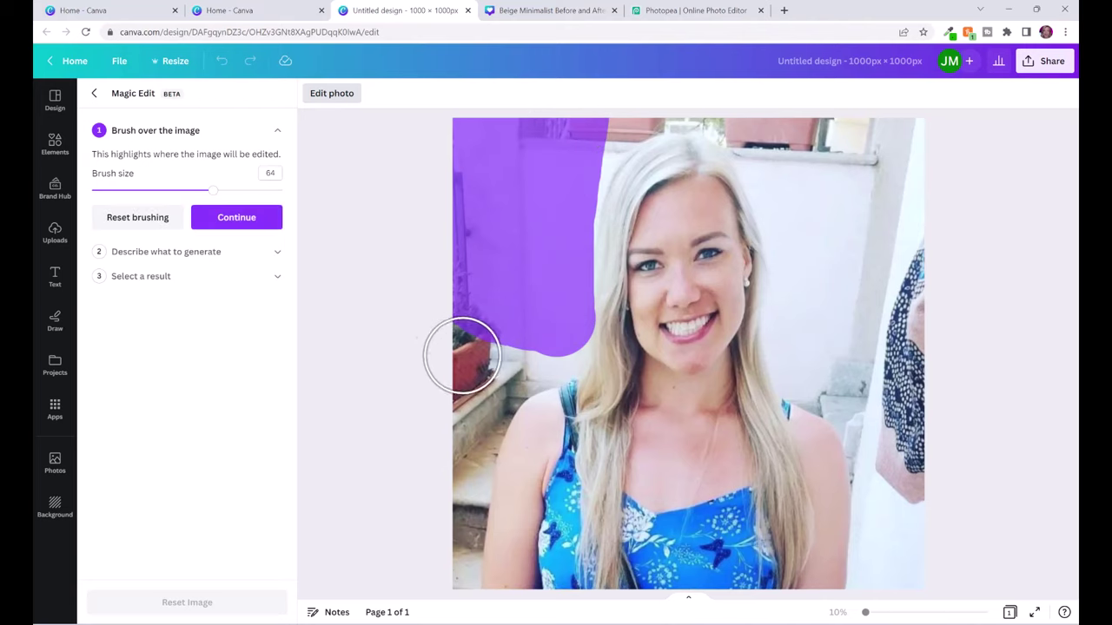
pyautogui.moveTo(462, 355)
pyautogui.mouseDown()
pyautogui.moveTo(479, 380)
pyautogui.moveTo(473, 320)
pyautogui.moveTo(521, 355)
pyautogui.moveTo(589, 329)
pyautogui.mouseUp()
pyautogui.moveTo(756, 129)
pyautogui.mouseDown()
pyautogui.moveTo(955, 164)
pyautogui.moveTo(790, 191)
pyautogui.moveTo(757, 127)
pyautogui.moveTo(729, 115)
pyautogui.mouseUp()
pyautogui.moveTo(209, 189); pyautogui.dragTo(171, 189)
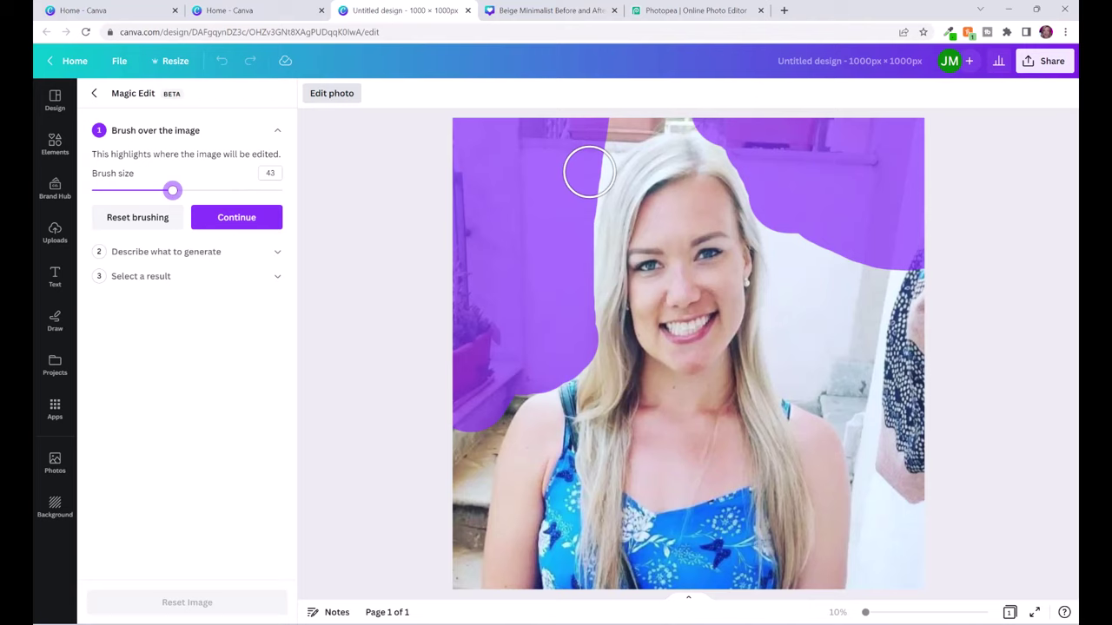
pyautogui.moveTo(585, 171)
pyautogui.mouseDown()
pyautogui.moveTo(573, 225)
pyautogui.moveTo(602, 146)
pyautogui.moveTo(654, 123)
pyautogui.moveTo(595, 158)
pyautogui.mouseUp()
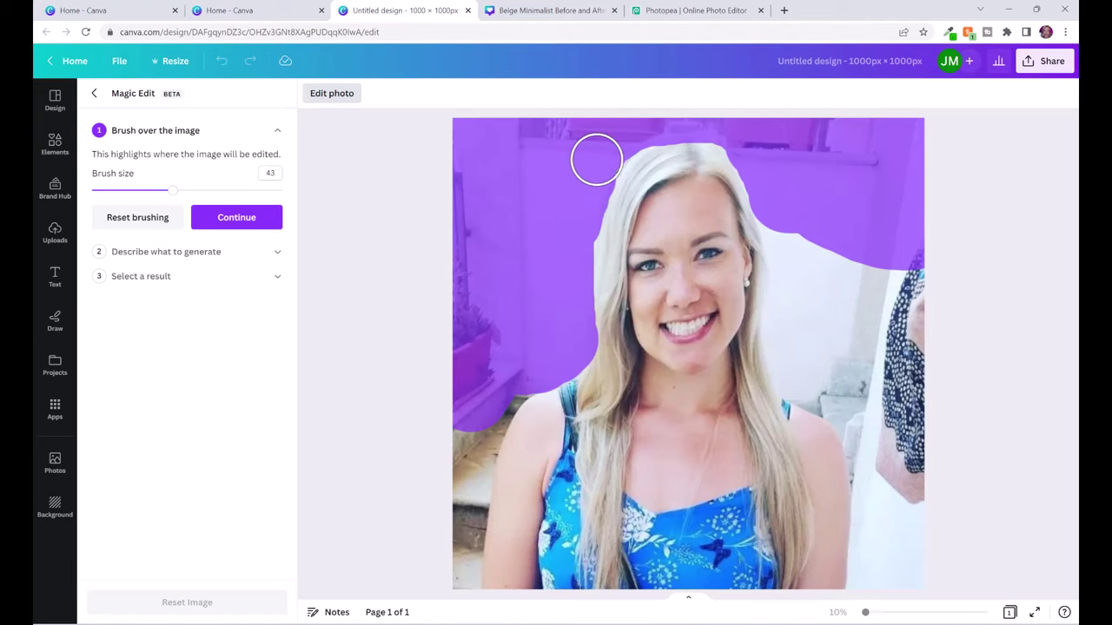
pyautogui.moveTo(790, 224)
pyautogui.mouseDown()
pyautogui.moveTo(901, 274)
pyautogui.moveTo(467, 429)
pyautogui.moveTo(517, 372)
pyautogui.moveTo(491, 393)
pyautogui.moveTo(468, 452)
pyautogui.mouseUp()
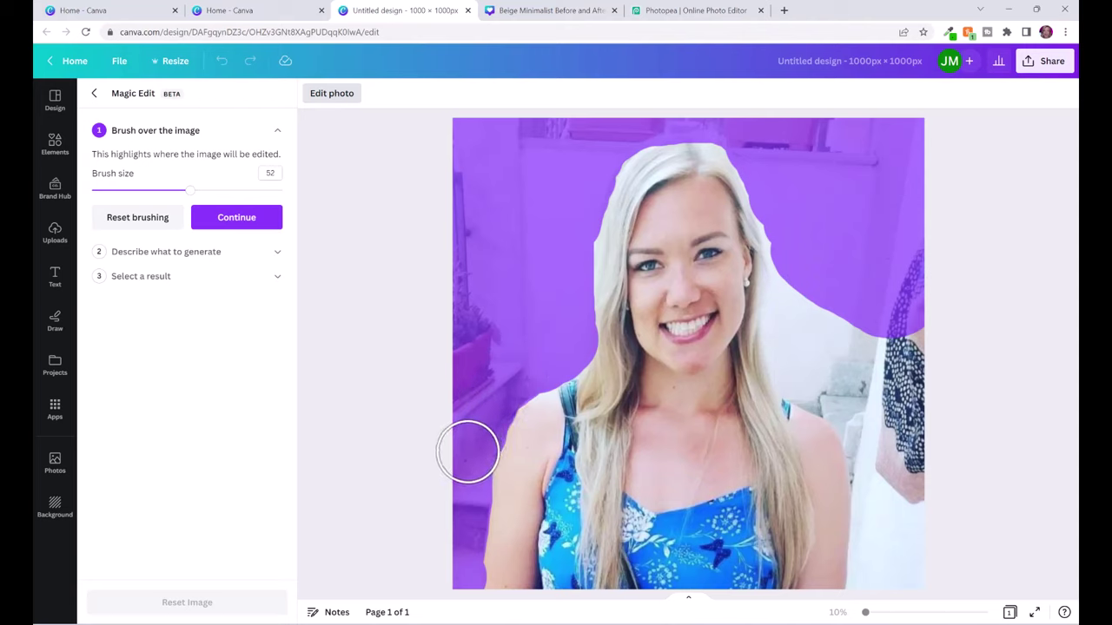
pyautogui.moveTo(799, 318)
pyautogui.mouseDown()
pyautogui.moveTo(886, 336)
pyautogui.moveTo(858, 357)
pyautogui.moveTo(802, 350)
pyautogui.moveTo(809, 373)
pyautogui.moveTo(859, 399)
pyautogui.moveTo(915, 459)
pyautogui.moveTo(909, 565)
pyautogui.moveTo(881, 583)
pyautogui.moveTo(800, 229)
pyautogui.moveTo(761, 132)
pyautogui.moveTo(739, 129)
pyautogui.mouseUp()
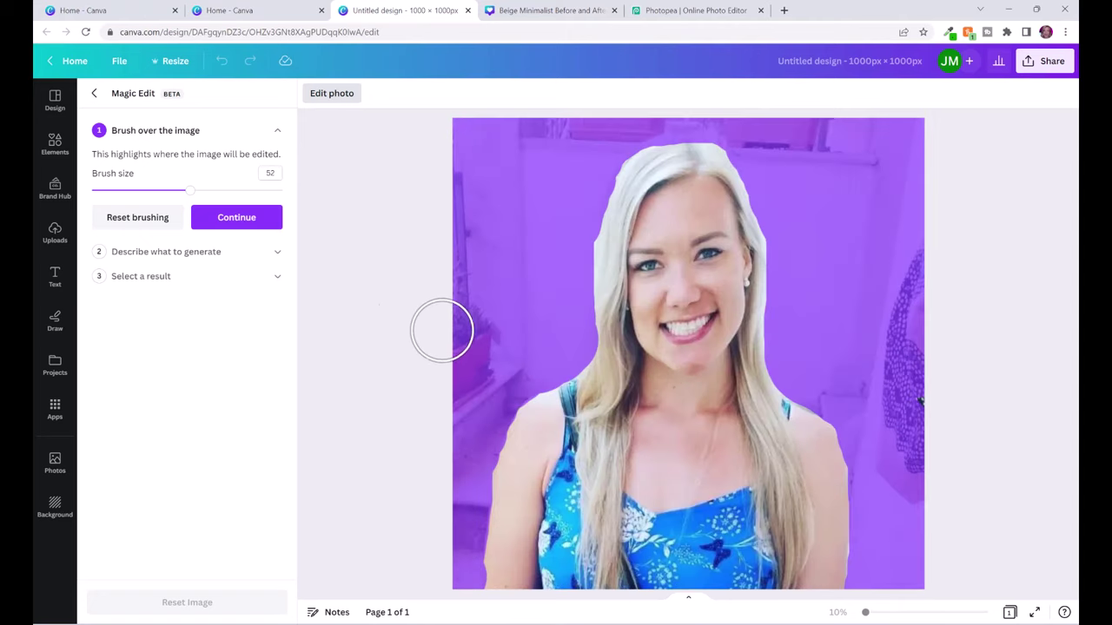
# Describe a corporate background for the marked area and generate results
pyautogui.click(242, 227)
pyautogui.click(224, 219)
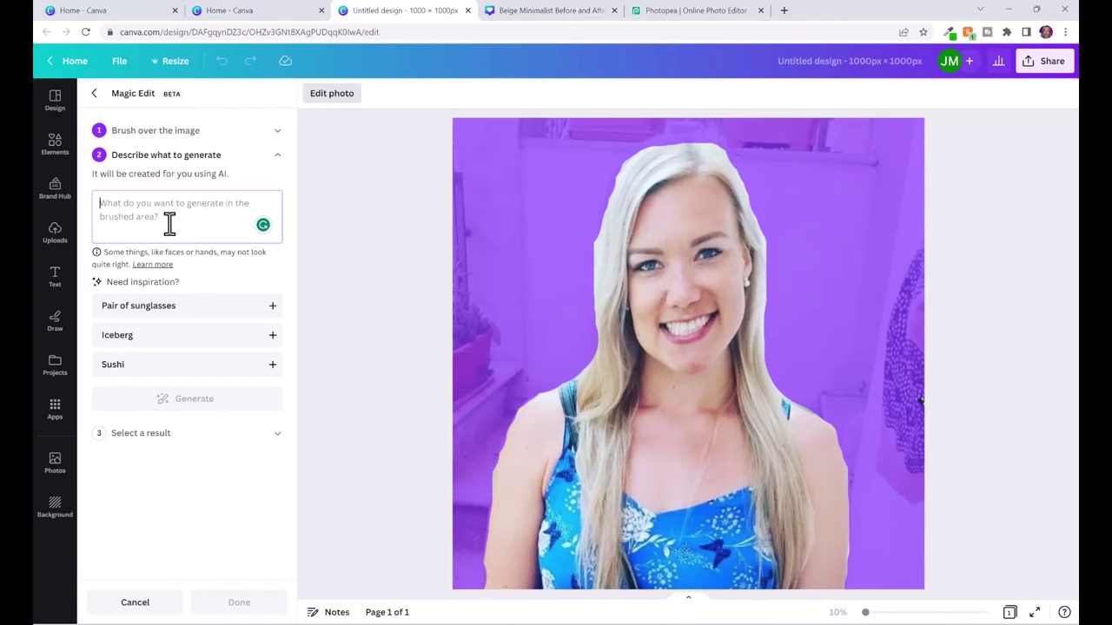
pyautogui.write('corporate background')
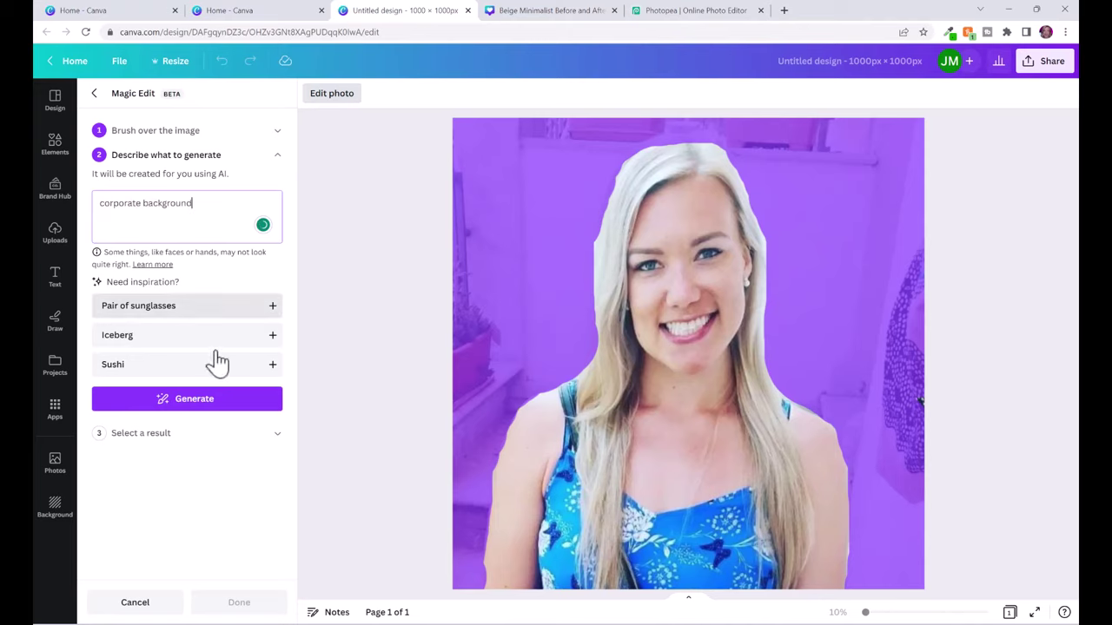
pyautogui.click(209, 403)
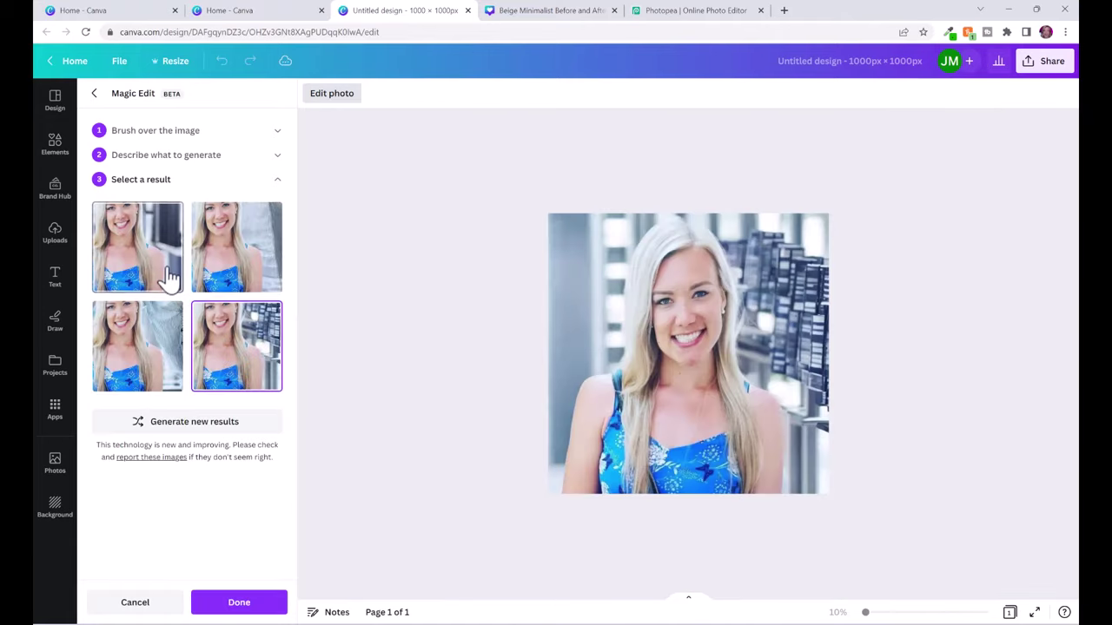
# Regenerate and apply the second result, a blurred city-building backdrop
pyautogui.click(164, 278)
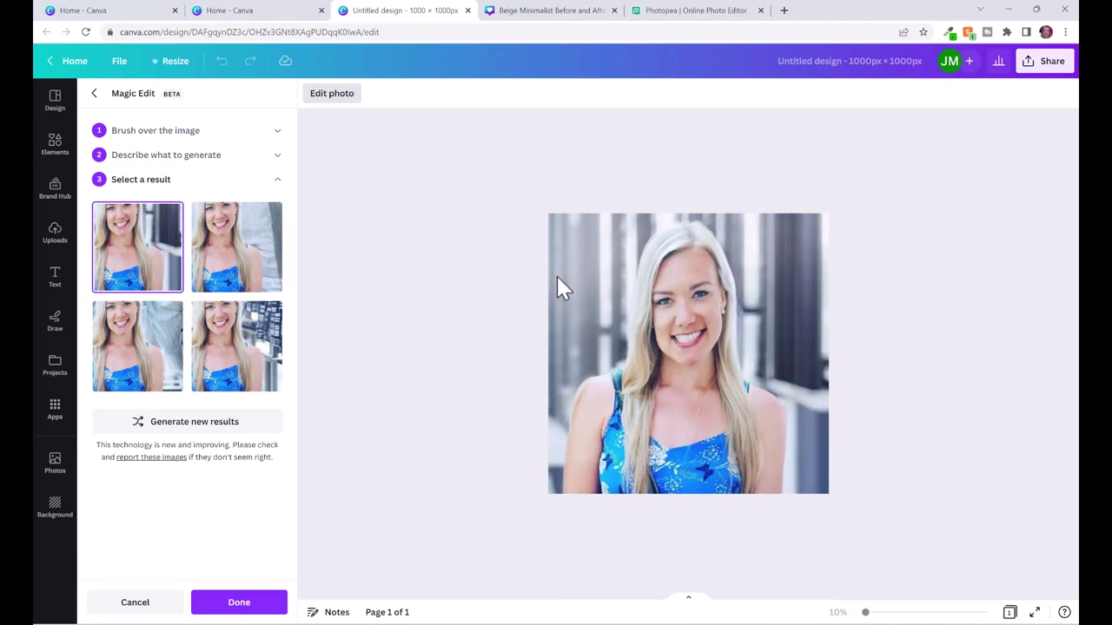
pyautogui.click(222, 425)
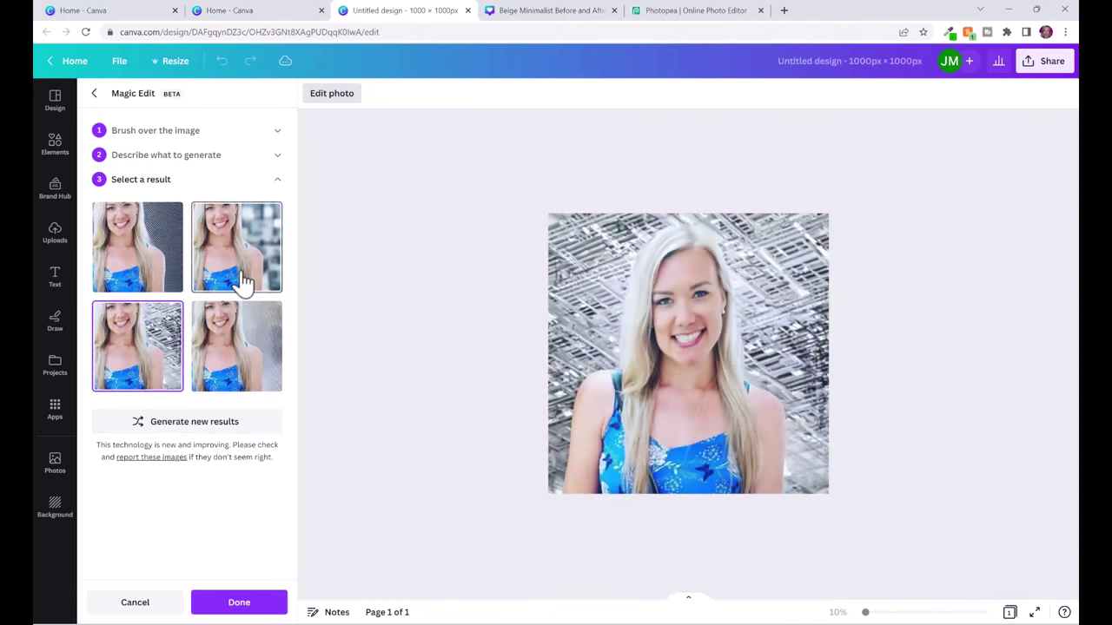
pyautogui.click(243, 284)
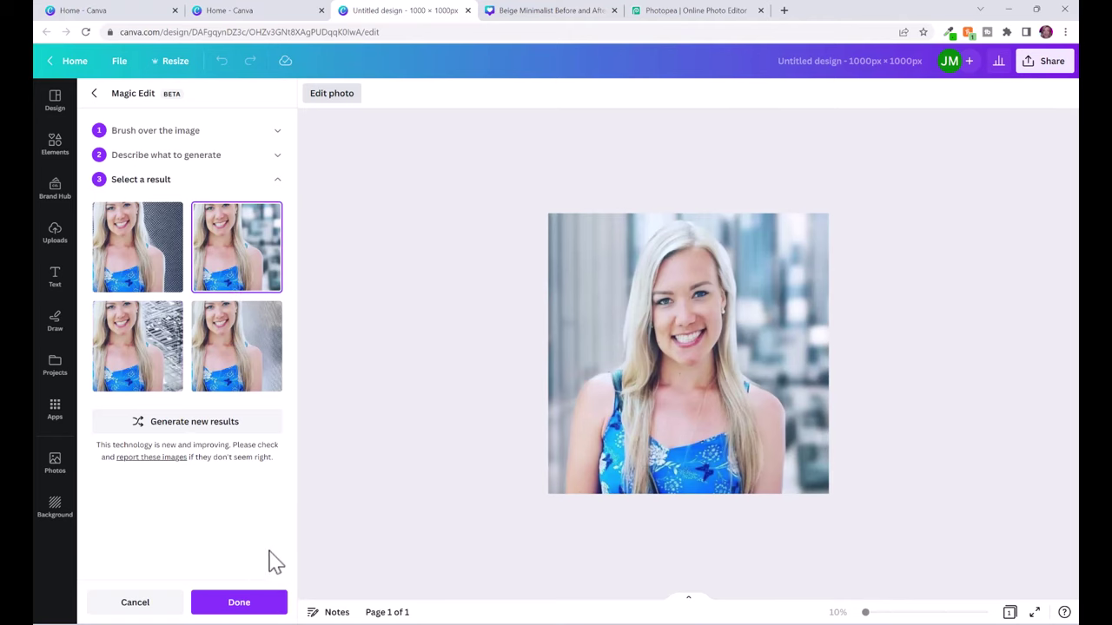
pyautogui.click(261, 603)
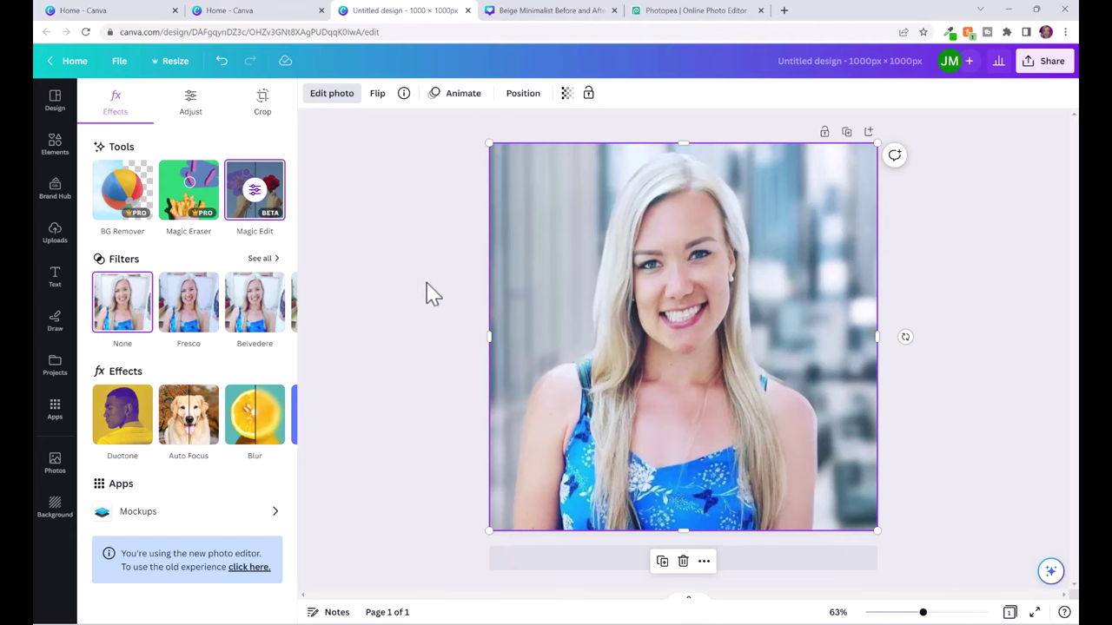
# In a new Magic Edit pass, brush the blue top and shoulders at brush size 42
pyautogui.click(386, 277)
pyautogui.click(331, 93)
pyautogui.click(256, 193)
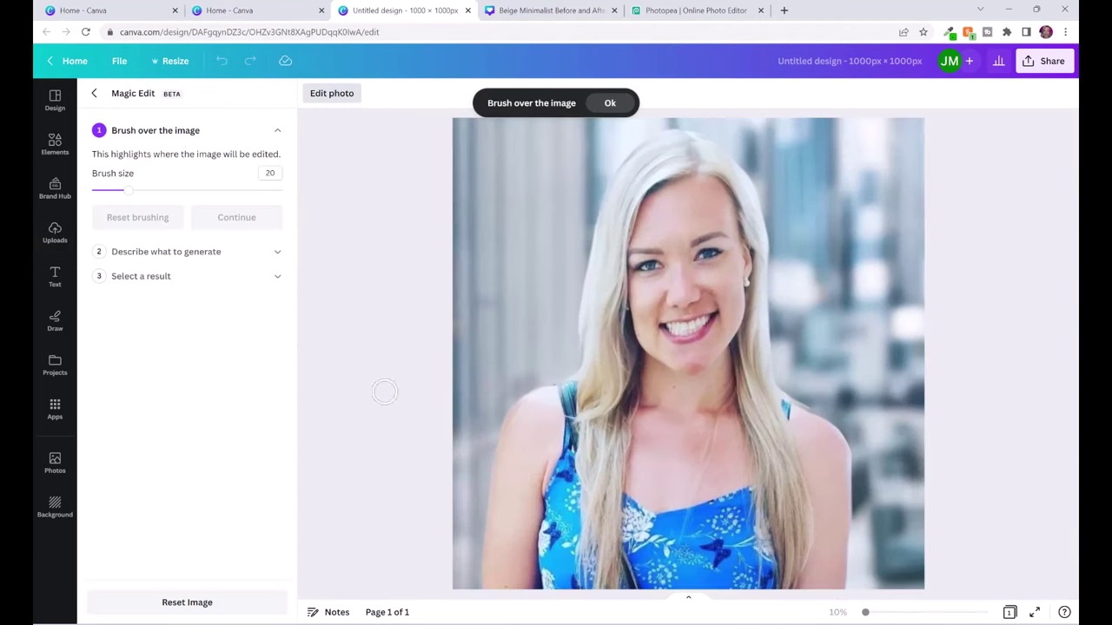
pyautogui.moveTo(128, 189); pyautogui.dragTo(165, 190)
pyautogui.moveTo(563, 396)
pyautogui.mouseDown()
pyautogui.moveTo(762, 408)
pyautogui.moveTo(808, 425)
pyautogui.moveTo(835, 458)
pyautogui.moveTo(829, 574)
pyautogui.moveTo(815, 603)
pyautogui.moveTo(796, 585)
pyautogui.moveTo(805, 504)
pyautogui.moveTo(782, 456)
pyautogui.moveTo(754, 447)
pyautogui.moveTo(775, 572)
pyautogui.moveTo(751, 573)
pyautogui.moveTo(751, 481)
pyautogui.moveTo(716, 440)
pyautogui.moveTo(731, 563)
pyautogui.moveTo(708, 578)
pyautogui.moveTo(704, 500)
pyautogui.moveTo(650, 438)
pyautogui.moveTo(679, 561)
pyautogui.moveTo(634, 536)
pyautogui.moveTo(632, 461)
pyautogui.moveTo(605, 481)
pyautogui.moveTo(612, 589)
pyautogui.moveTo(583, 563)
pyautogui.moveTo(610, 460)
pyautogui.moveTo(576, 442)
pyautogui.moveTo(541, 576)
pyautogui.moveTo(508, 582)
pyautogui.moveTo(501, 563)
pyautogui.moveTo(527, 433)
pyautogui.moveTo(548, 409)
pyautogui.moveTo(507, 475)
pyautogui.moveTo(497, 555)
pyautogui.moveTo(519, 575)
pyautogui.moveTo(546, 516)
pyautogui.moveTo(497, 594)
pyautogui.moveTo(692, 469)
pyautogui.mouseUp()
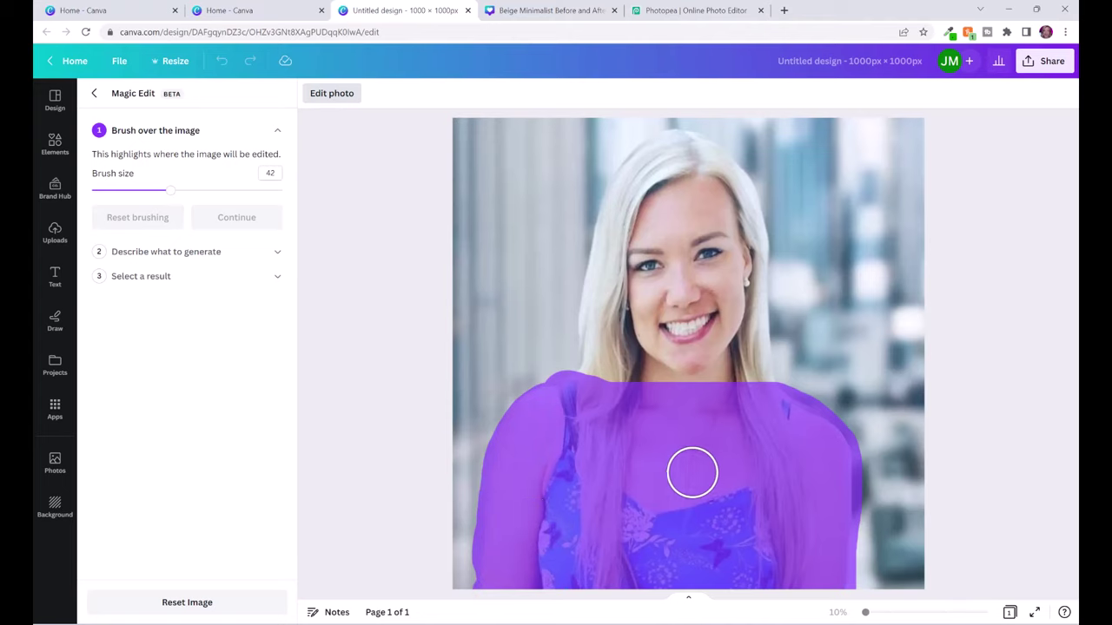
# Describe a corporate outfit and generate options for the marked top
pyautogui.click(239, 219)
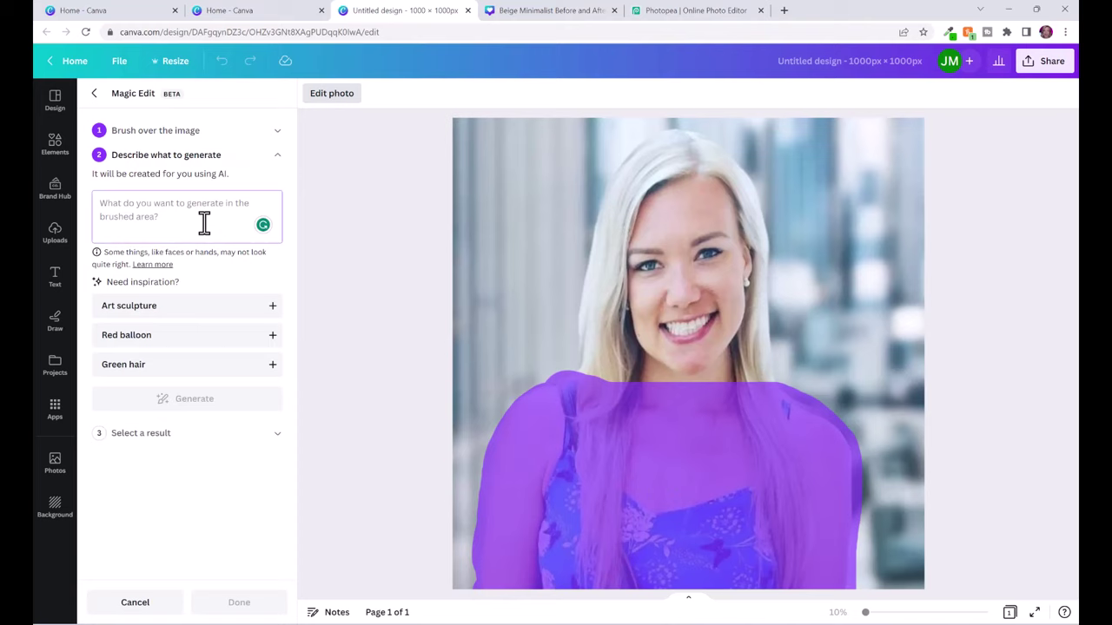
pyautogui.write('co')
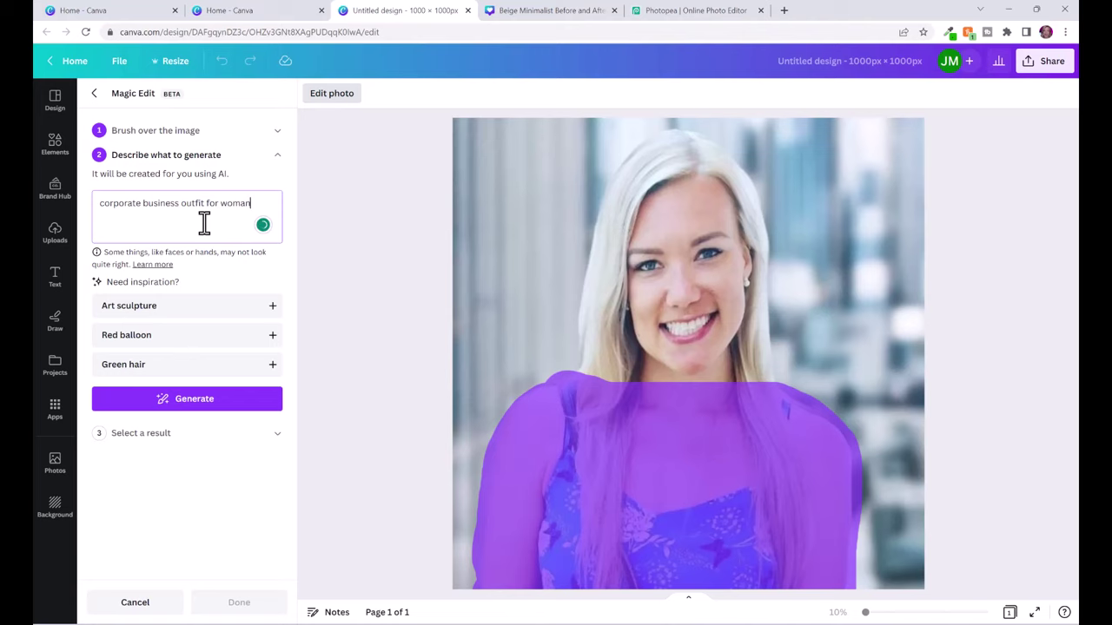
pyautogui.click(209, 405)
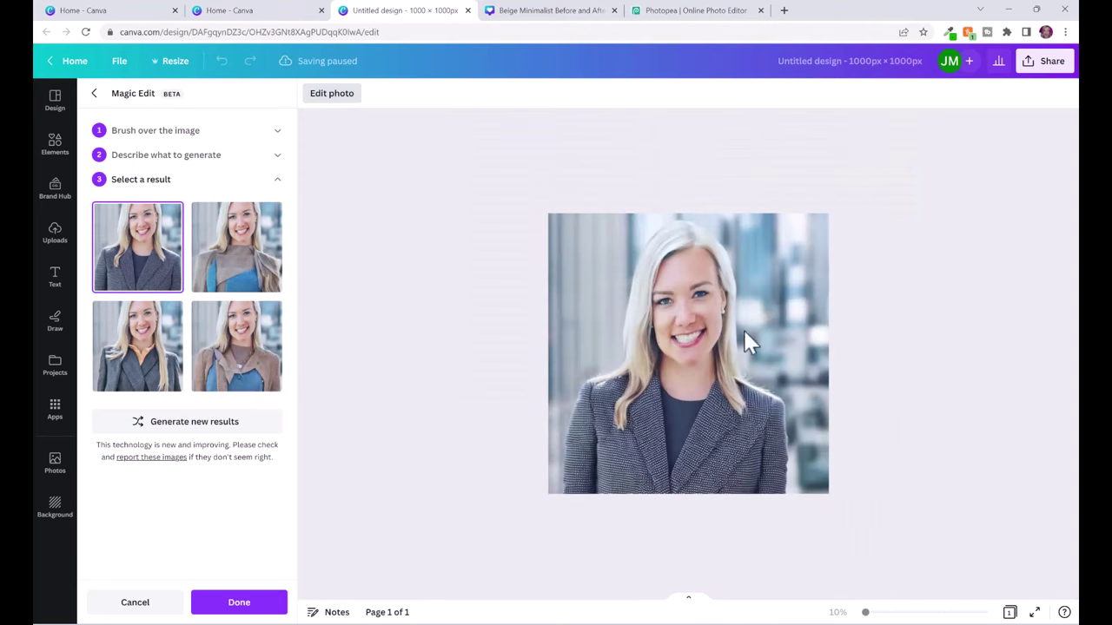
# Compare outfits, regenerate, and keep the grey blazer over a black top
pyautogui.click(178, 370)
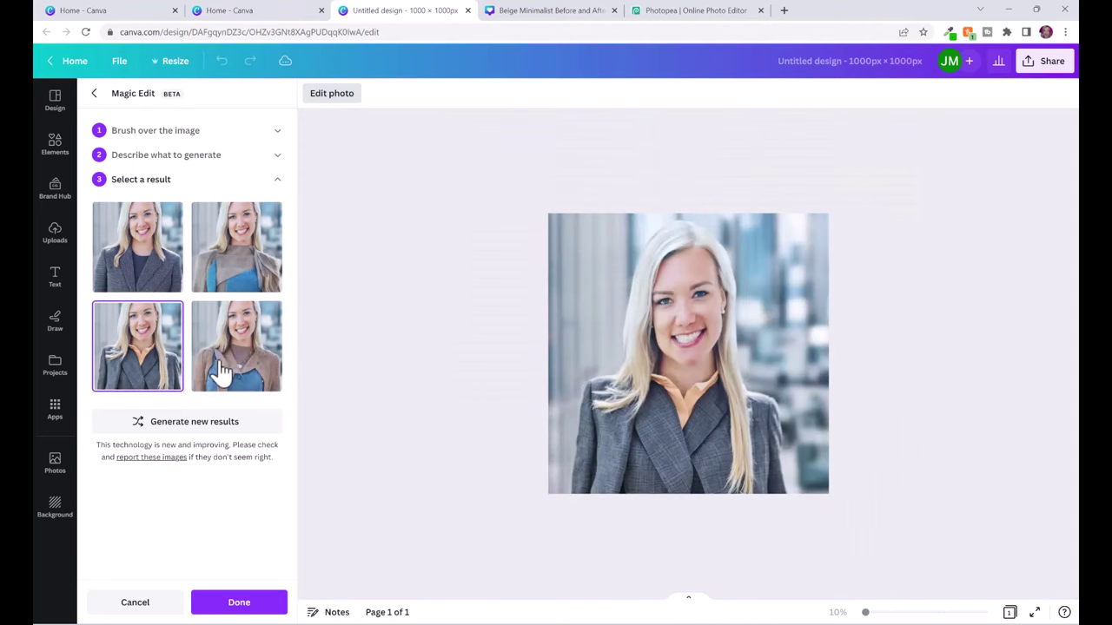
pyautogui.click(144, 283)
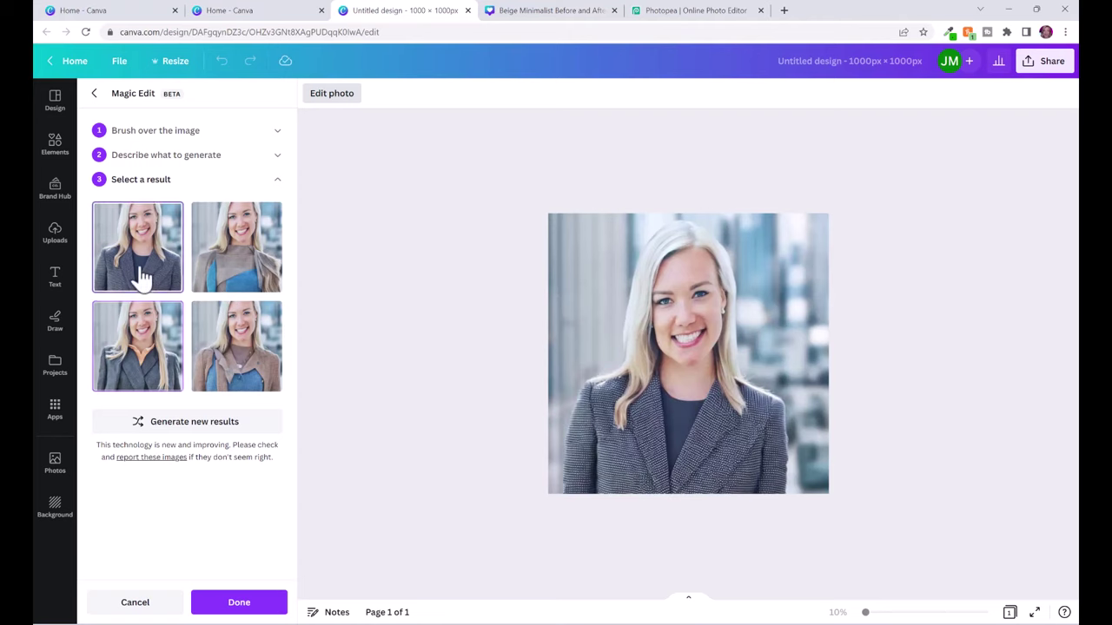
pyautogui.click(251, 424)
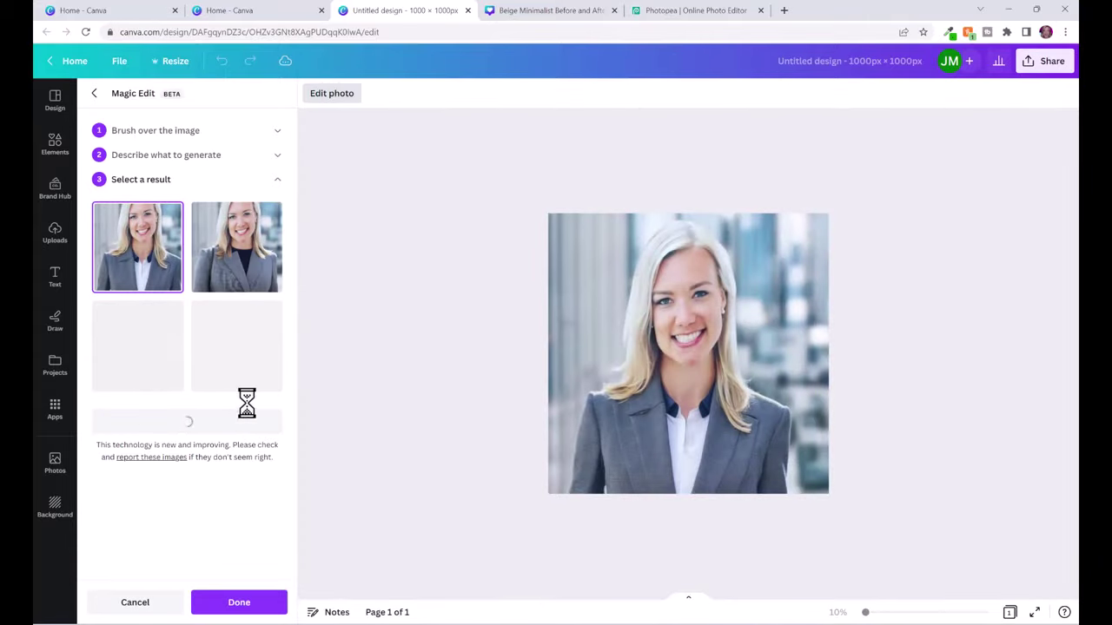
pyautogui.click(225, 271)
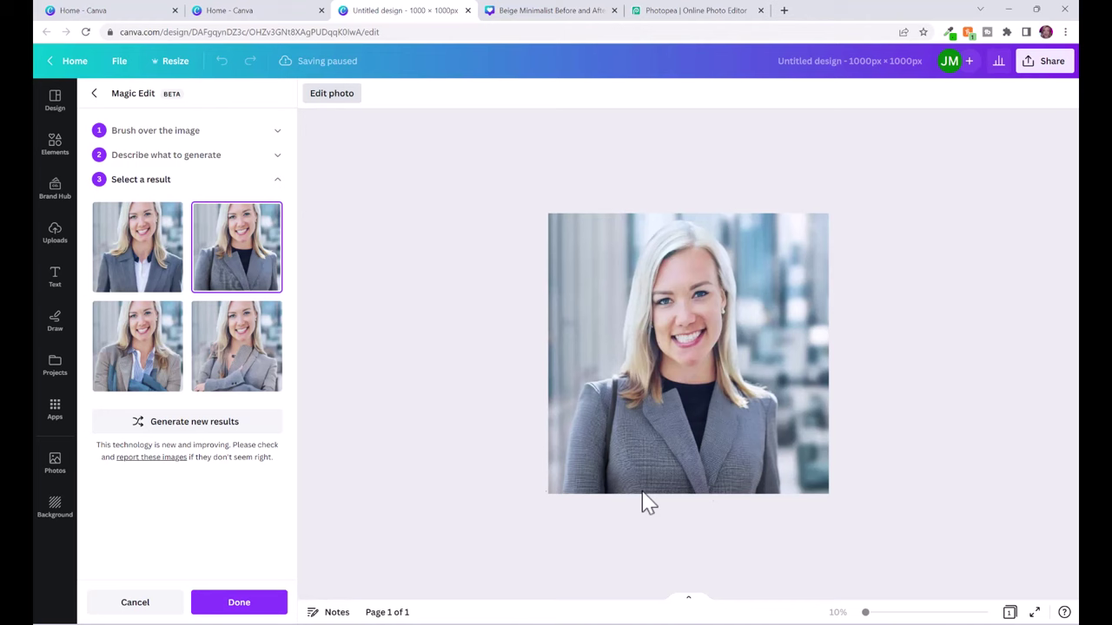
pyautogui.click(271, 602)
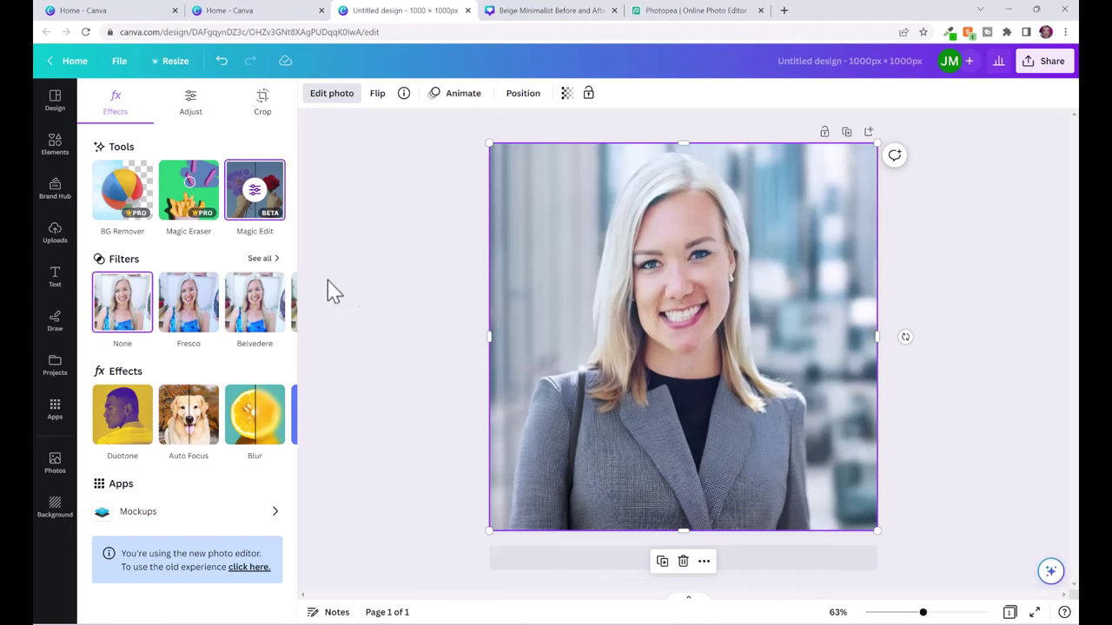
# In a new Magic Edit, brush both sides of the jacket at brush size 33
pyautogui.click(255, 198)
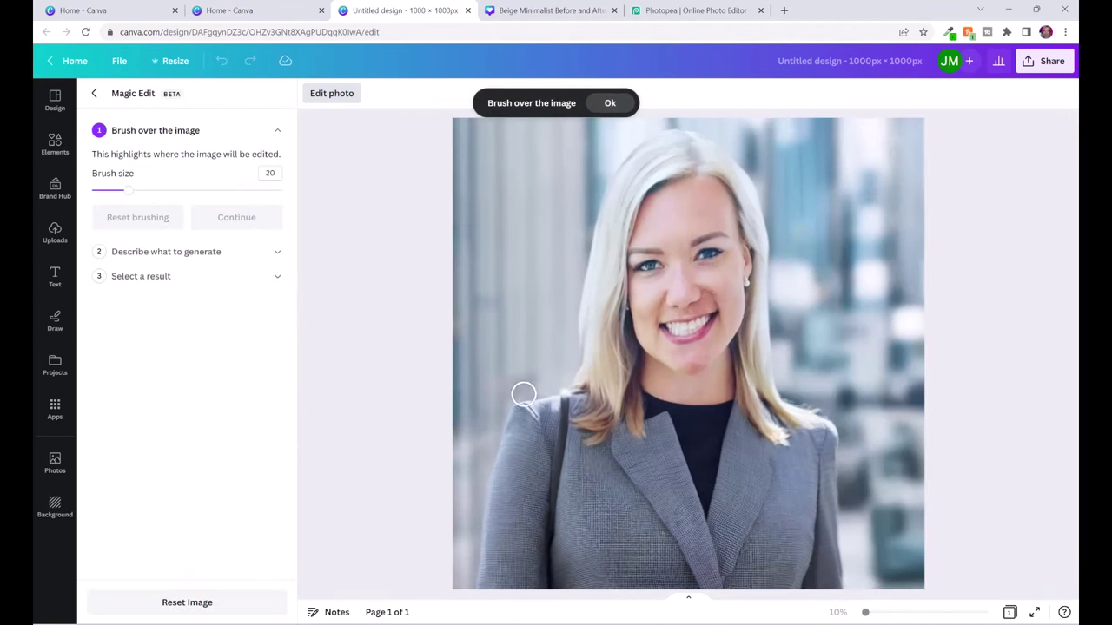
pyautogui.click(153, 191)
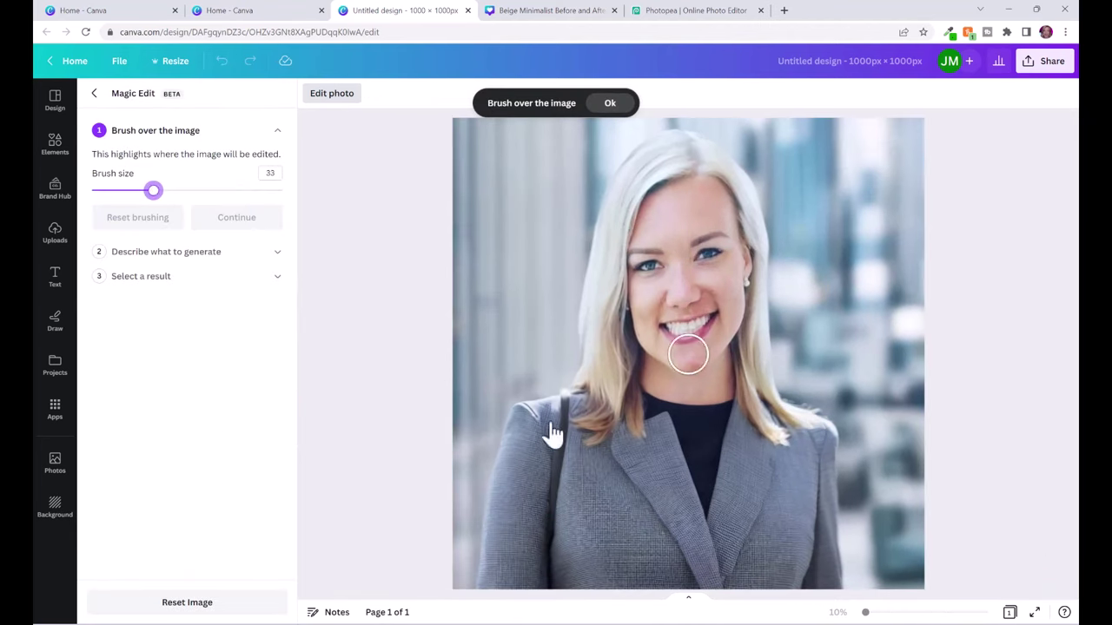
pyautogui.moveTo(583, 384)
pyautogui.mouseDown()
pyautogui.moveTo(592, 491)
pyautogui.moveTo(566, 492)
pyautogui.moveTo(631, 464)
pyautogui.moveTo(616, 489)
pyautogui.mouseUp()
pyautogui.moveTo(725, 431)
pyautogui.mouseDown()
pyautogui.moveTo(754, 489)
pyautogui.moveTo(788, 503)
pyautogui.moveTo(803, 450)
pyautogui.moveTo(761, 407)
pyautogui.mouseUp()
# Prompt for long blonde hair, apply the result, and undo/redo to compare
pyautogui.click(200, 213)
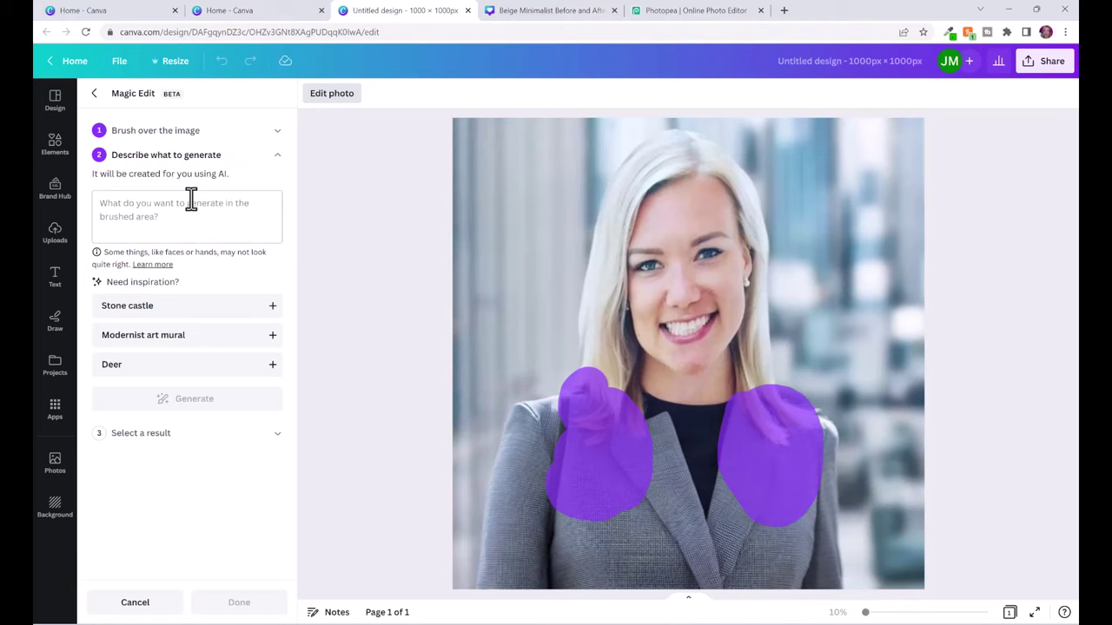
pyautogui.click(240, 201)
pyautogui.write('long b')
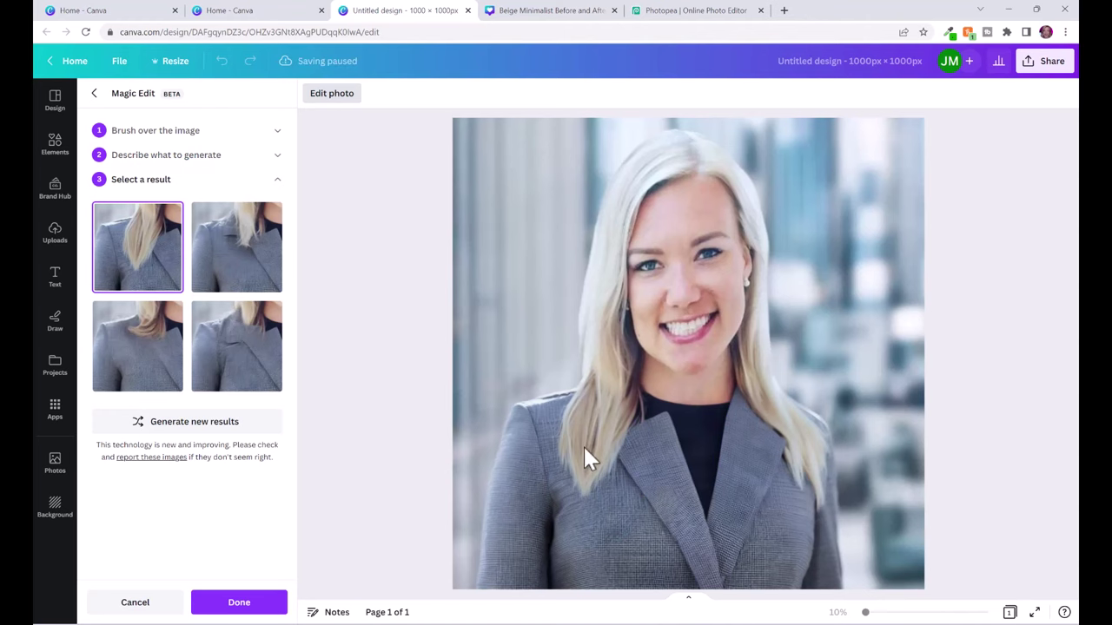
pyautogui.click(247, 602)
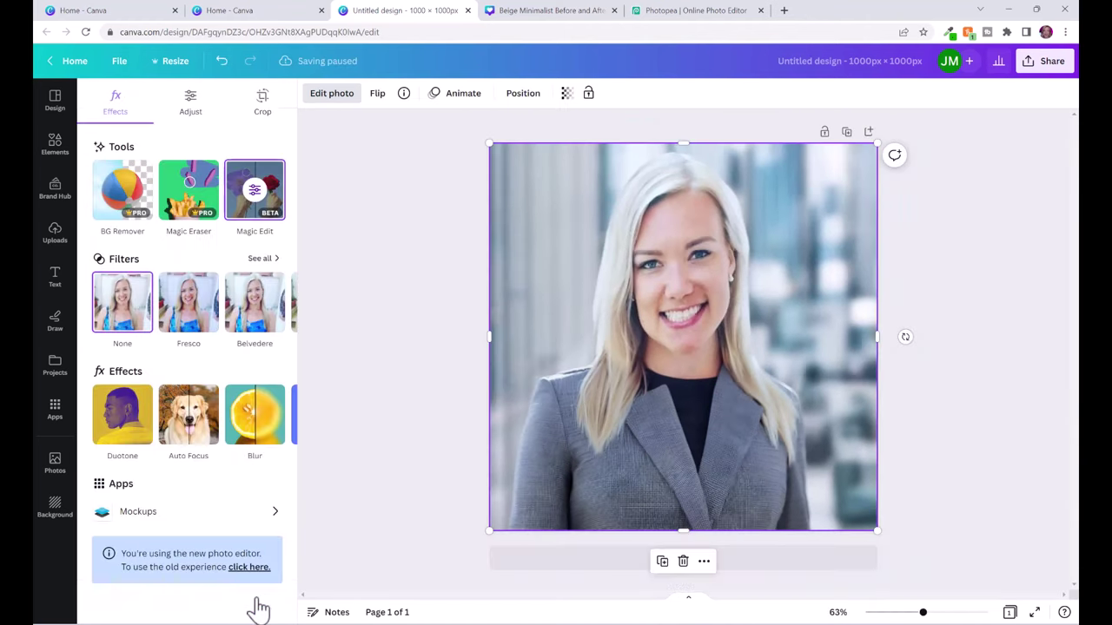
pyautogui.click(222, 61)
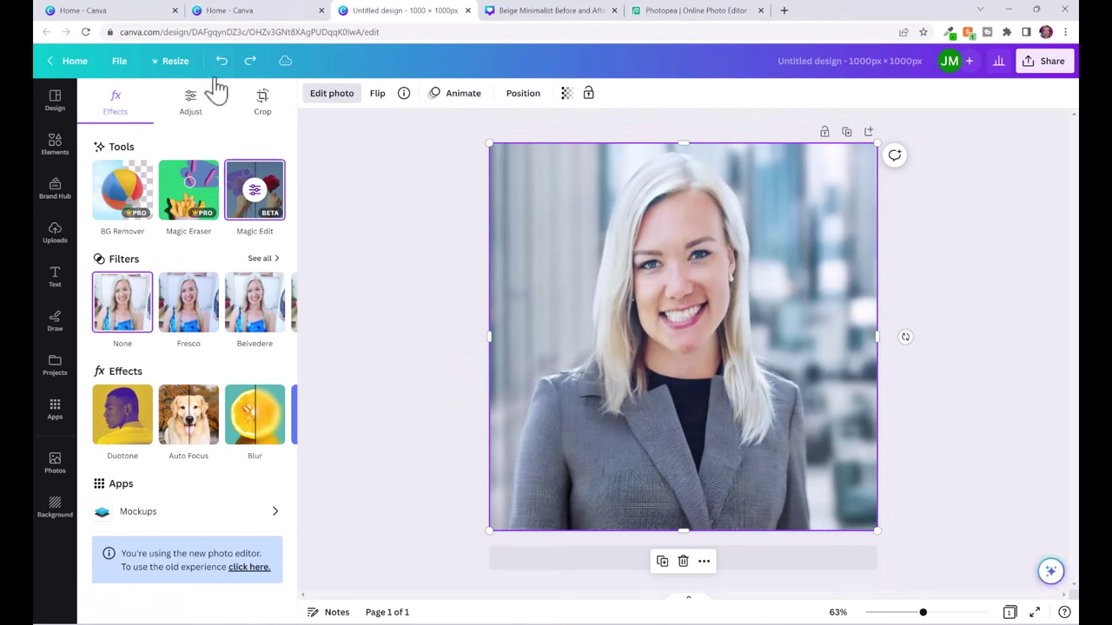
pyautogui.click(251, 61)
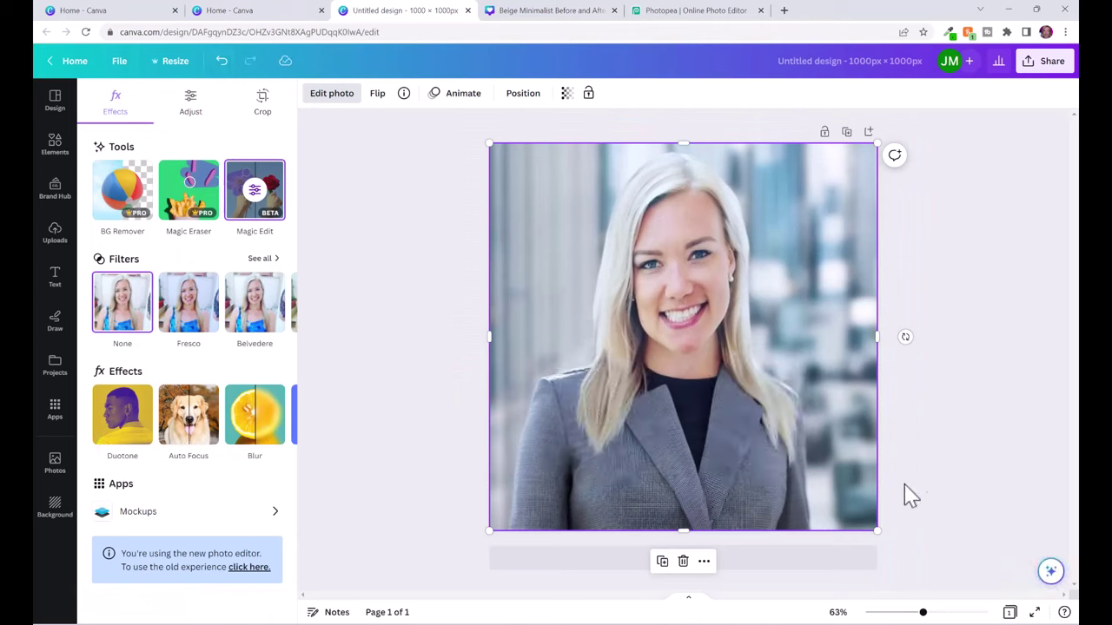
# Reset adjustments, then set brightness 9, contrast 32, highlights 35, blacks 25, sharpness -29, vignette 53
pyautogui.click(191, 104)
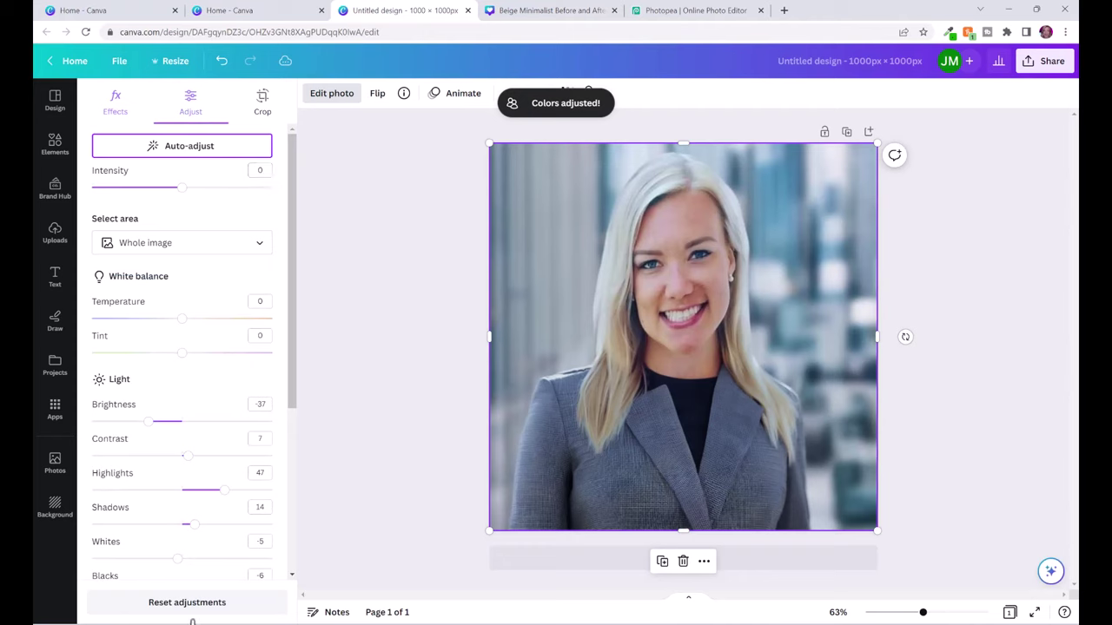
pyautogui.click(185, 606)
pyautogui.scroll(-1, 198, 365)
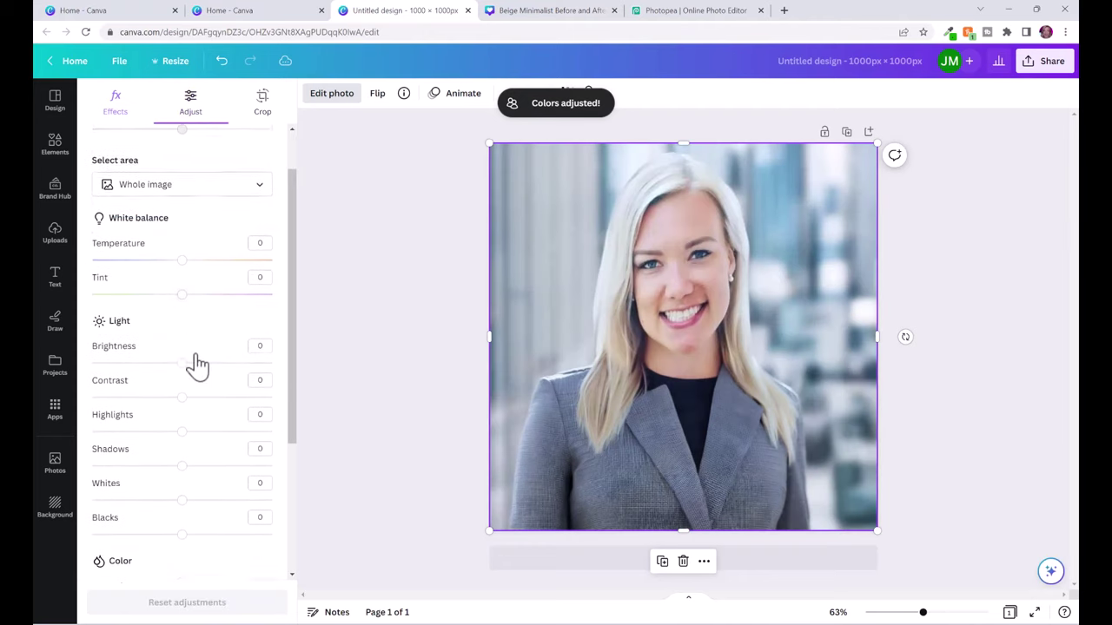
pyautogui.scroll(-2, 198, 365)
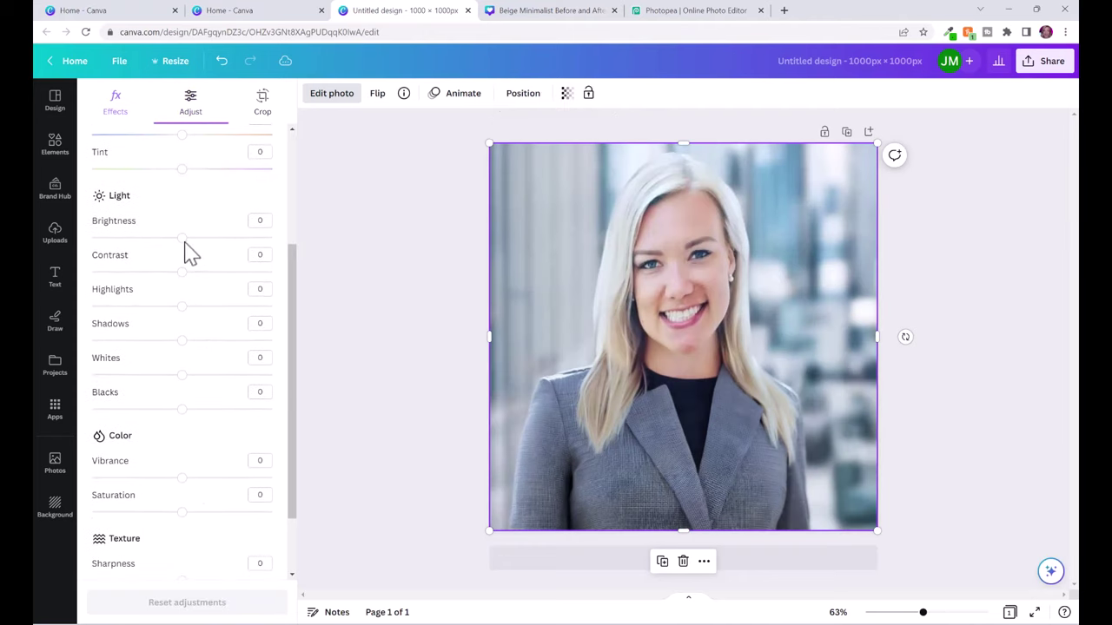
pyautogui.moveTo(182, 238); pyautogui.dragTo(213, 316)
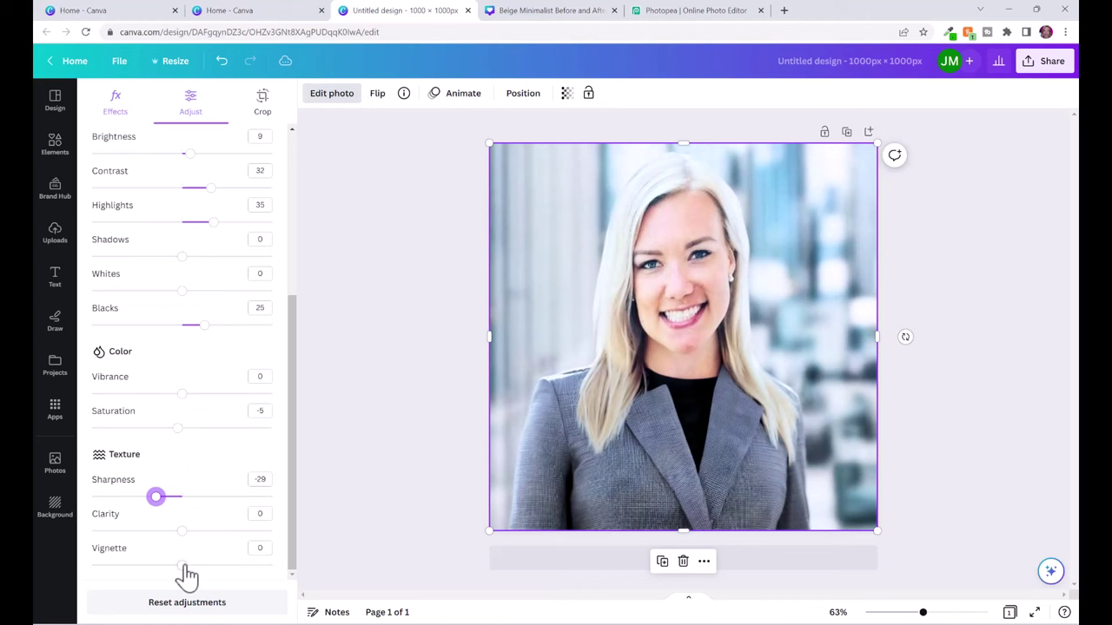
pyautogui.moveTo(185, 567); pyautogui.dragTo(229, 566)
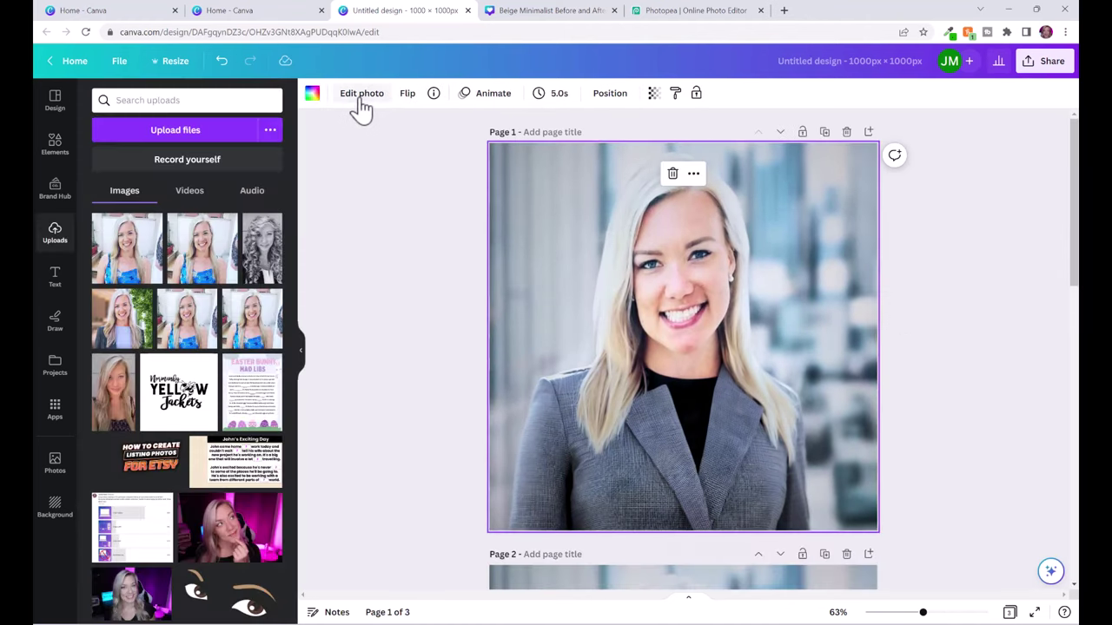
# Apply the Capri filter from the full filter list and lower its intensity
pyautogui.click(364, 96)
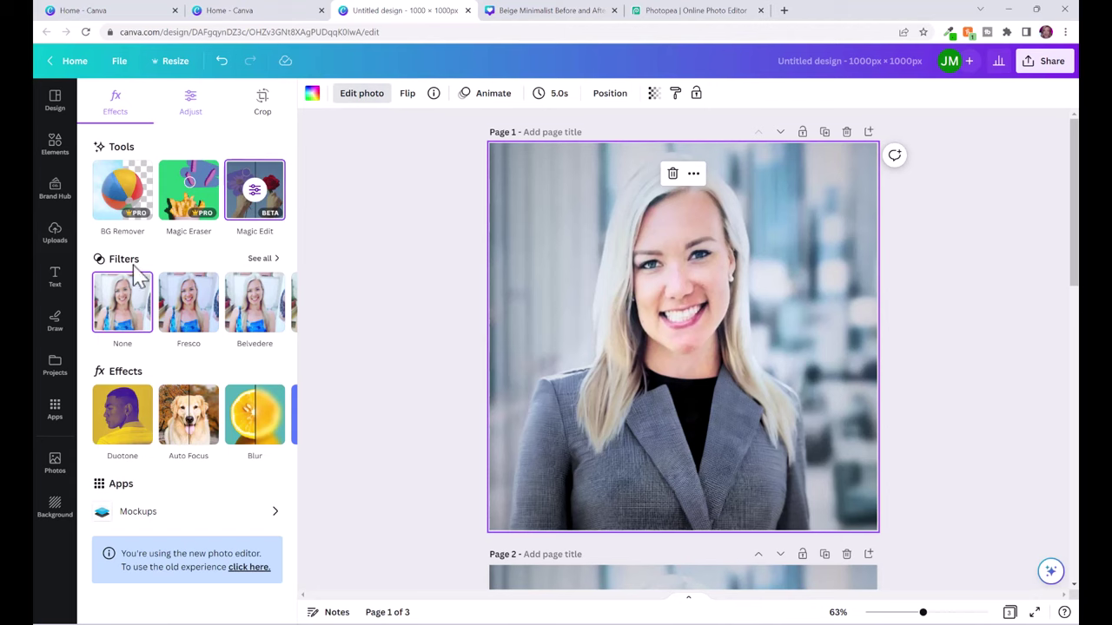
pyautogui.click(259, 259)
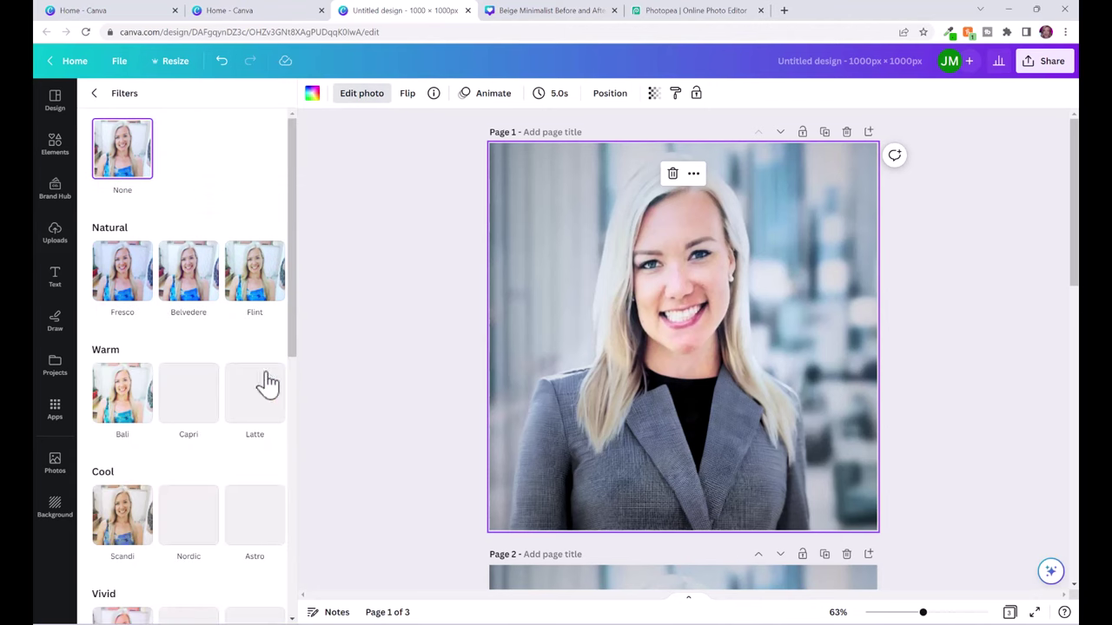
pyautogui.click(198, 401)
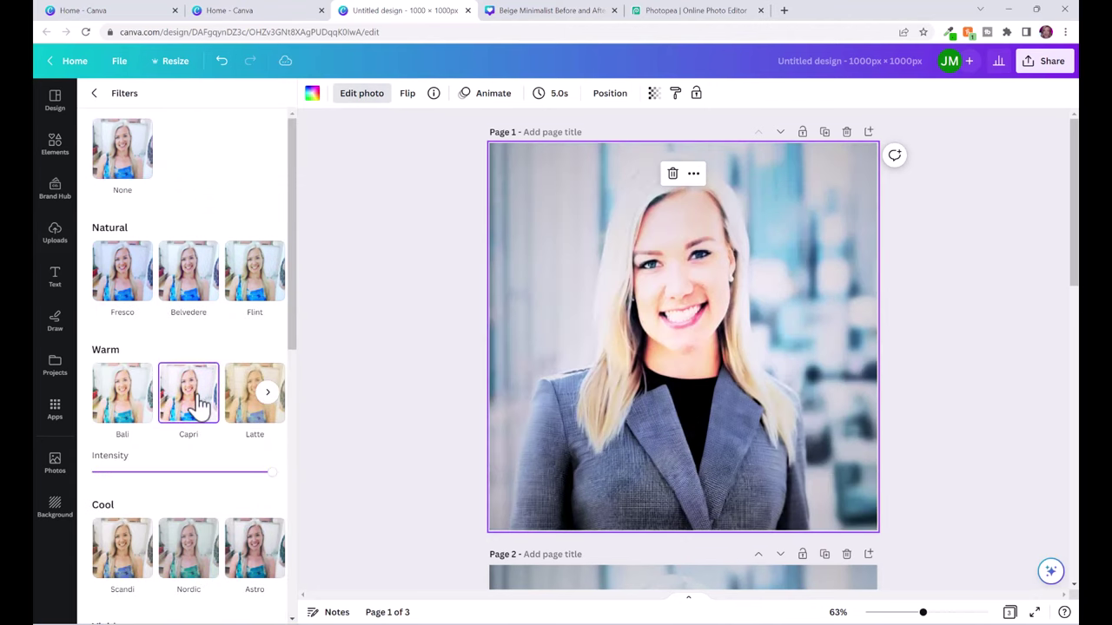
pyautogui.moveTo(271, 473); pyautogui.dragTo(218, 474)
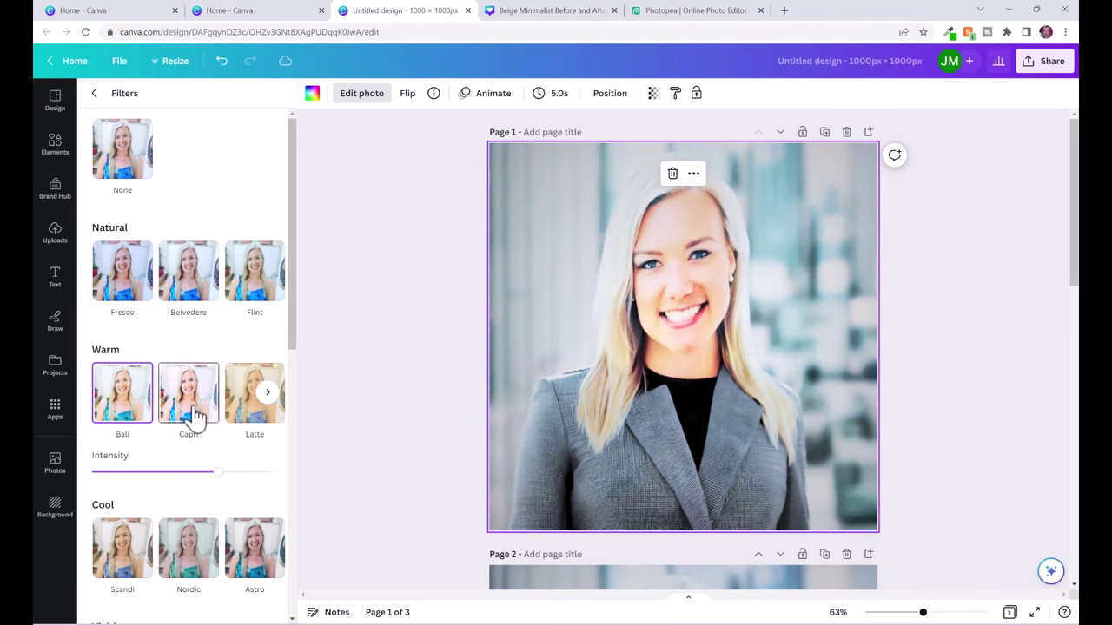
# Try the Bali filter, return to Capri, and ease its intensity down further
pyautogui.click(206, 522)
pyautogui.click(149, 408)
pyautogui.click(191, 416)
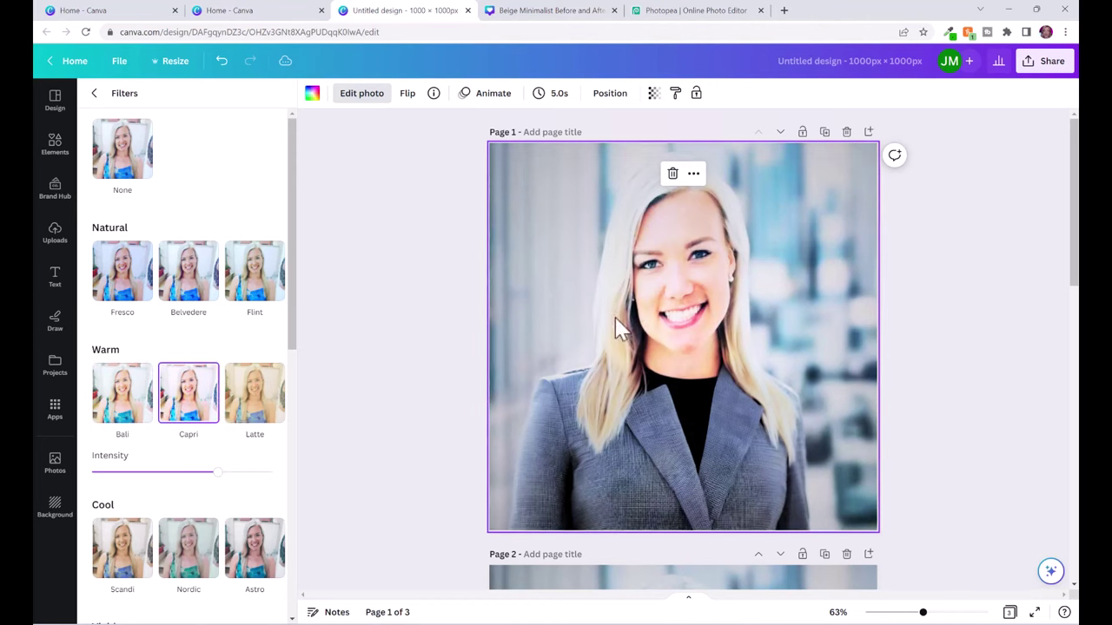
pyautogui.moveTo(221, 486); pyautogui.dragTo(194, 479)
pyautogui.moveTo(198, 476)
pyautogui.mouseDown()
pyautogui.moveTo(185, 480)
pyautogui.moveTo(196, 479)
pyautogui.mouseUp()
pyautogui.moveTo(194, 472); pyautogui.dragTo(171, 472)
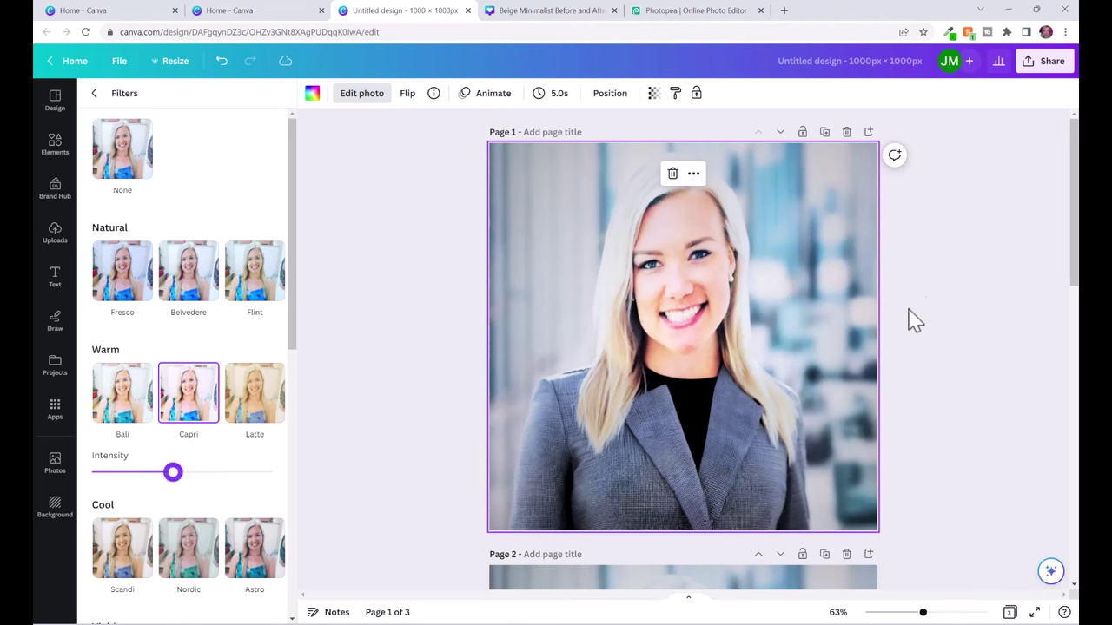
# Exit photo editing and download only page 1 of the headshot design as a PNG
pyautogui.press('Escape')
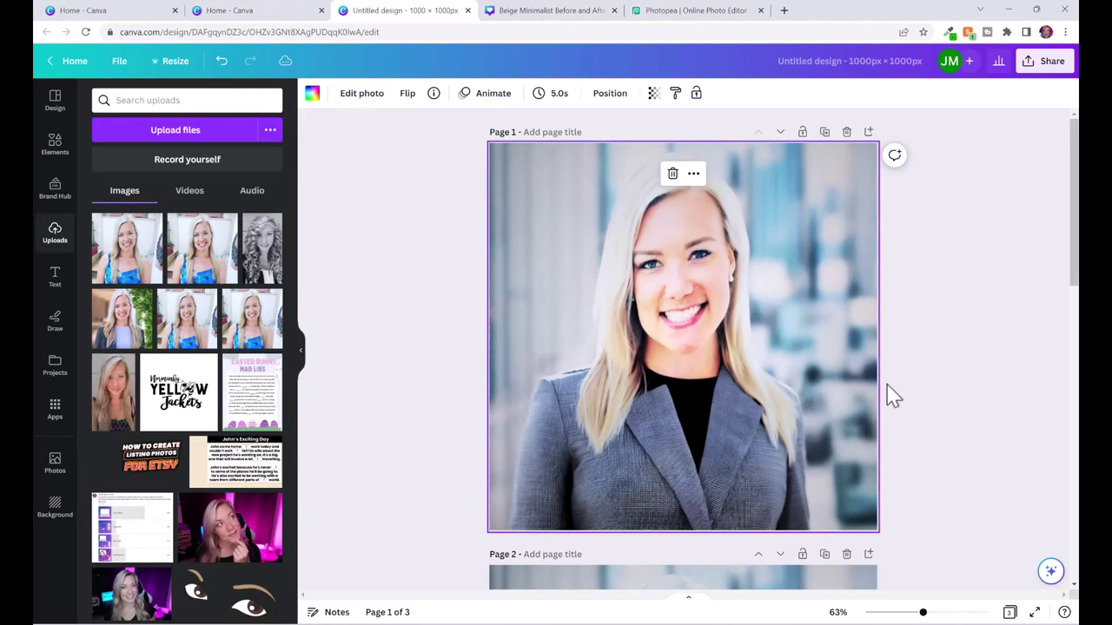
pyautogui.click(1052, 62)
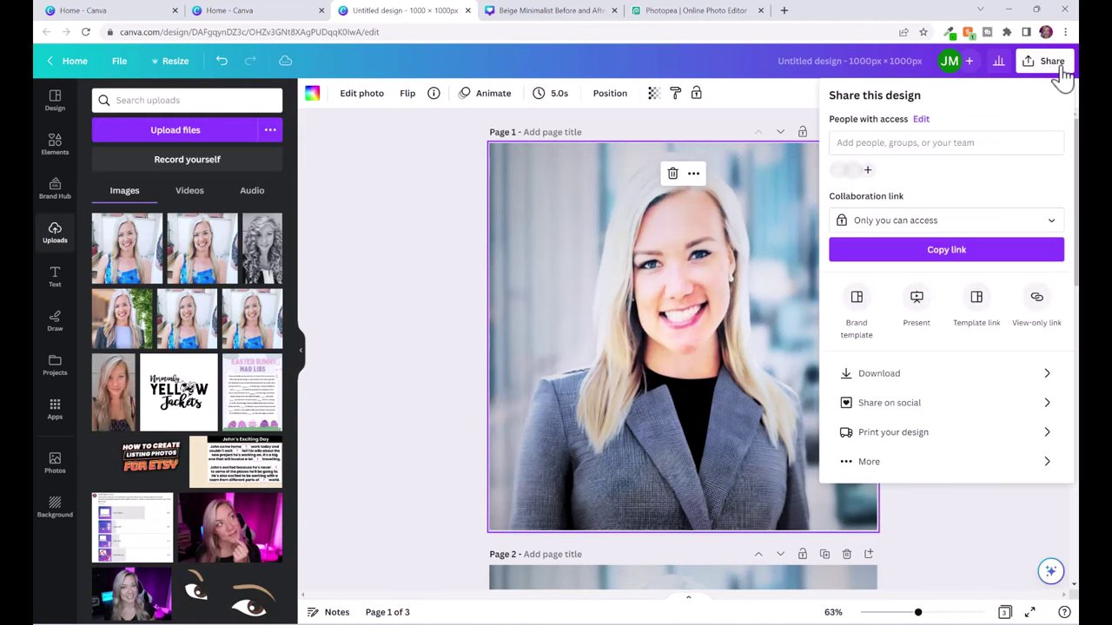
pyautogui.click(1029, 380)
pyautogui.click(1032, 284)
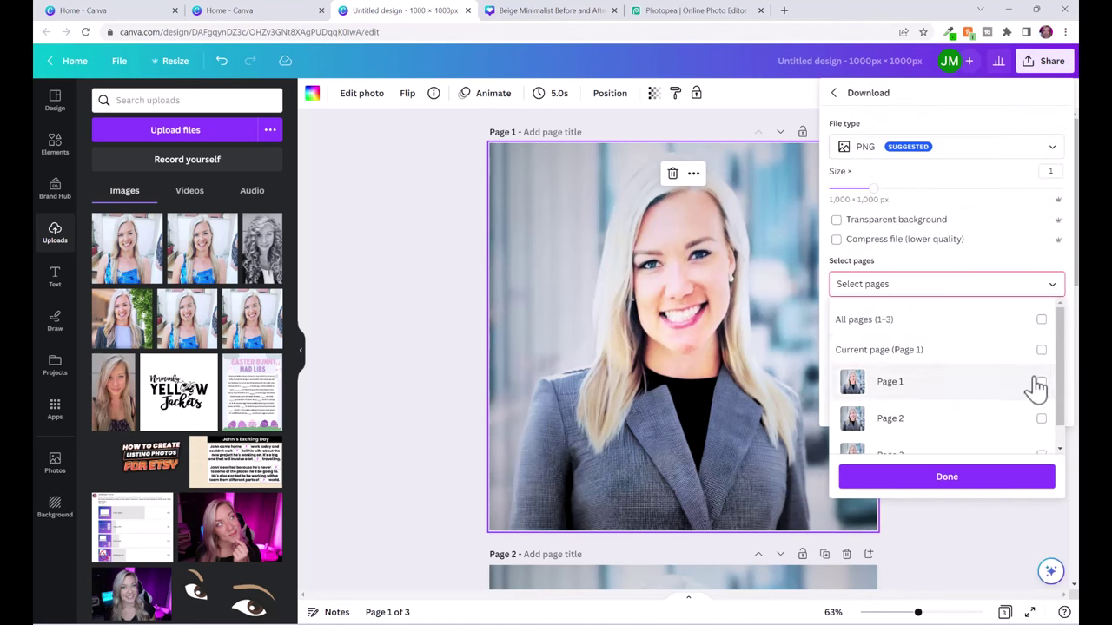
pyautogui.click(1041, 385)
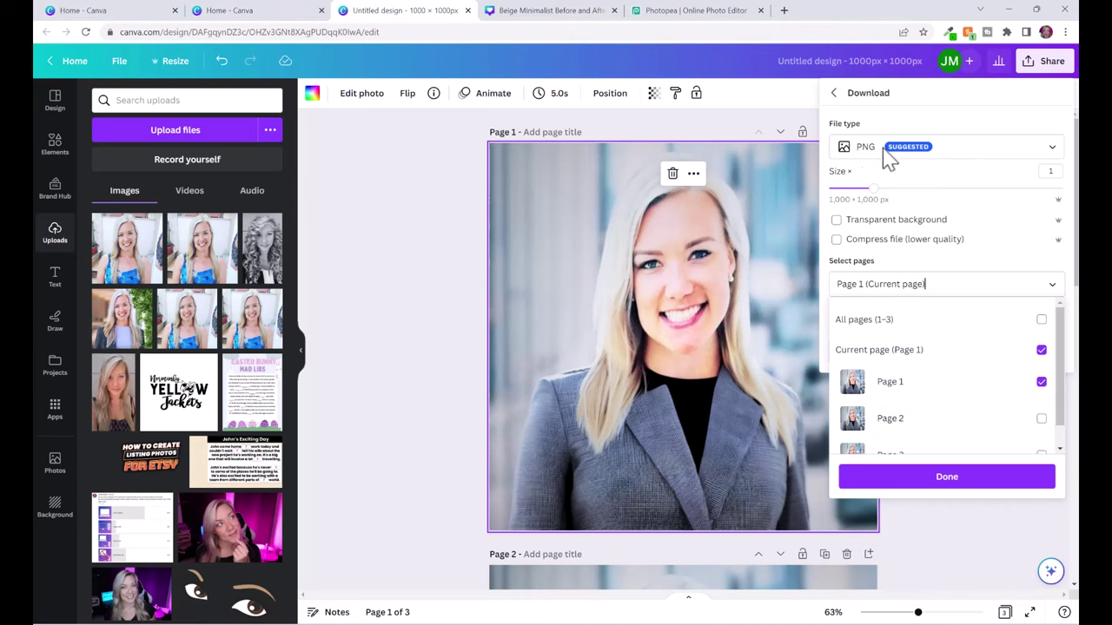
pyautogui.click(959, 477)
pyautogui.click(941, 364)
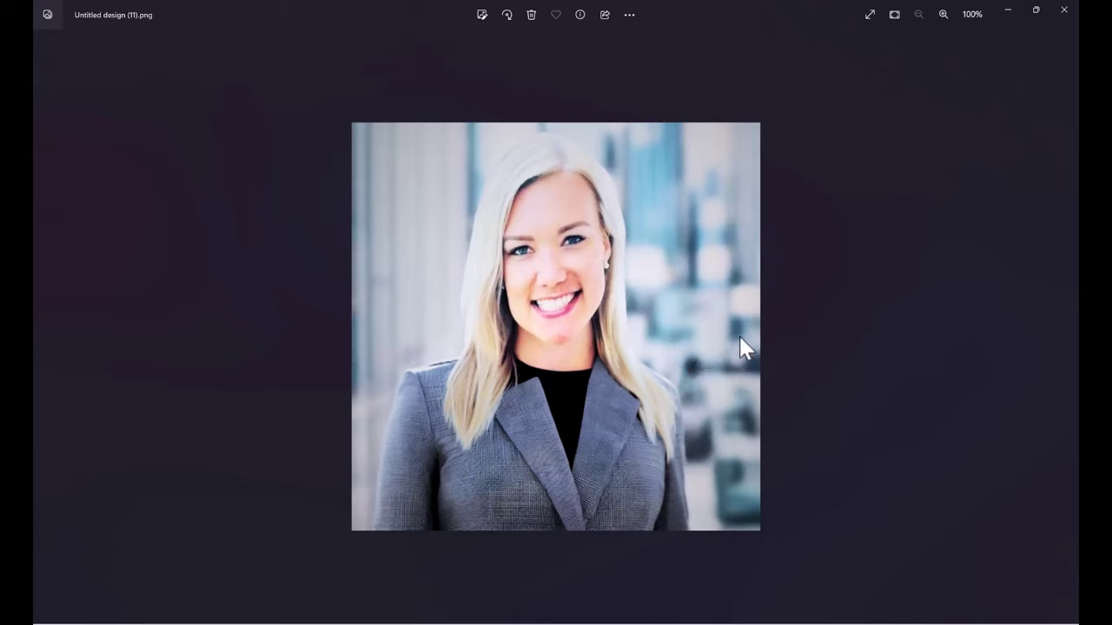
# Restore the Photos viewer from full screen, resize it smaller, and place it over the Canva canvas
pyautogui.click(1035, 10)
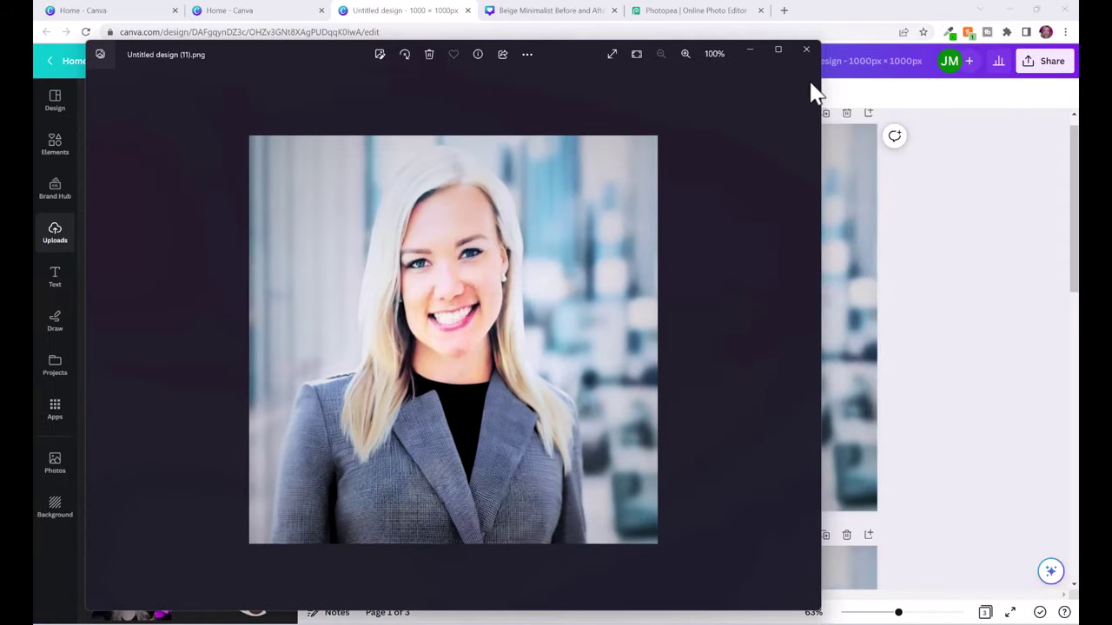
pyautogui.moveTo(820, 40); pyautogui.dragTo(392, 306)
pyautogui.moveTo(211, 323); pyautogui.dragTo(549, 163)
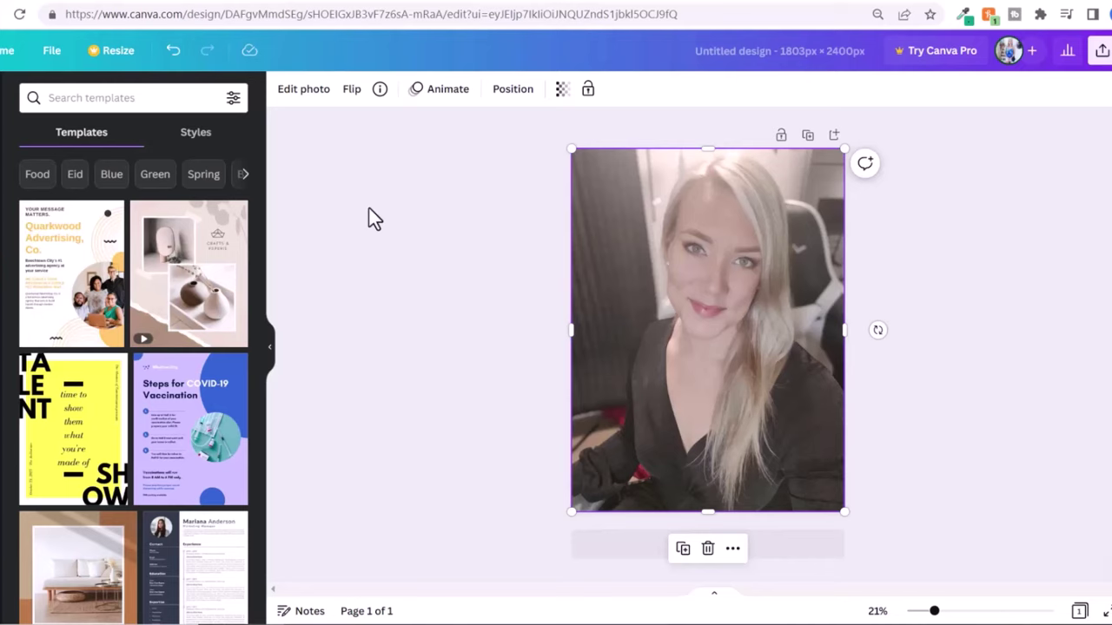
# Open the Edit photo options for the new indoor selfie
pyautogui.click(322, 105)
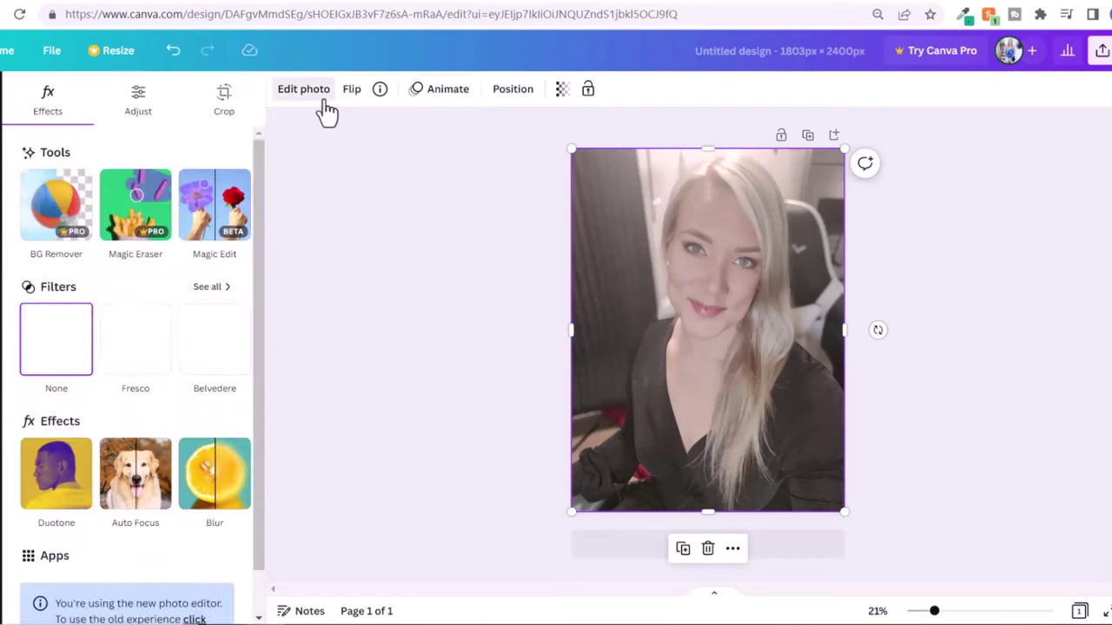
# In Magic Edit, brush over the hair at size 53 and prompt 'curly wavy blonde hair'
pyautogui.click(243, 206)
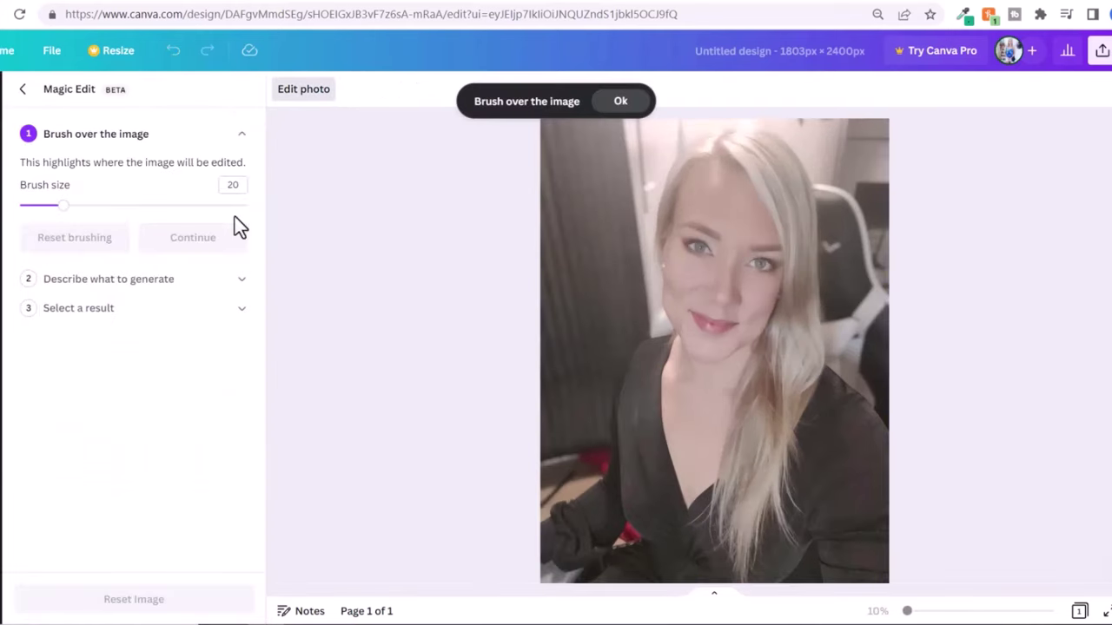
pyautogui.click(112, 207)
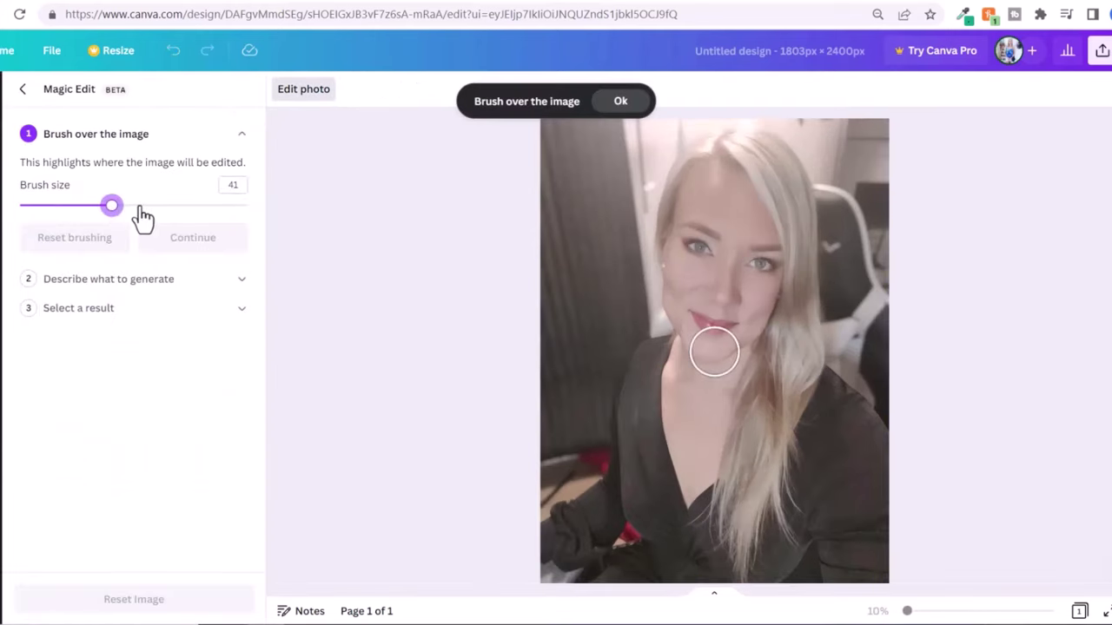
pyautogui.click(140, 207)
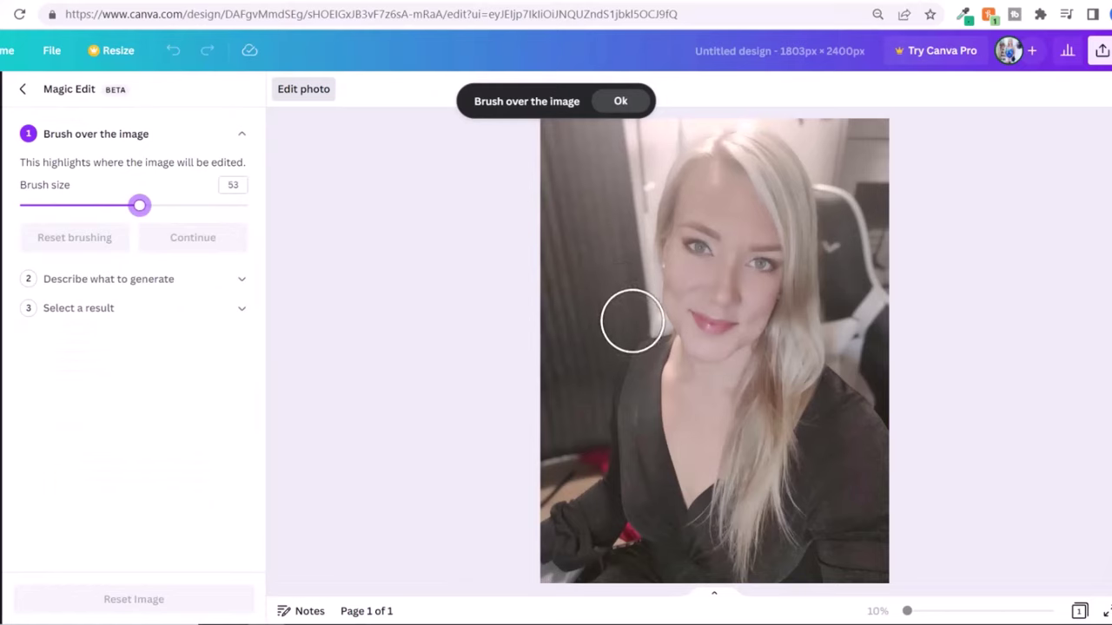
pyautogui.moveTo(628, 464)
pyautogui.mouseDown()
pyautogui.moveTo(618, 472)
pyautogui.moveTo(618, 389)
pyautogui.moveTo(638, 350)
pyautogui.moveTo(653, 437)
pyautogui.moveTo(637, 296)
pyautogui.moveTo(651, 199)
pyautogui.moveTo(685, 161)
pyautogui.moveTo(752, 196)
pyautogui.moveTo(772, 154)
pyautogui.moveTo(710, 142)
pyautogui.moveTo(797, 211)
pyautogui.moveTo(810, 290)
pyautogui.moveTo(787, 304)
pyautogui.moveTo(738, 440)
pyautogui.moveTo(749, 563)
pyautogui.moveTo(835, 389)
pyautogui.moveTo(834, 166)
pyautogui.moveTo(809, 409)
pyautogui.moveTo(769, 566)
pyautogui.mouseUp()
pyautogui.click(196, 249)
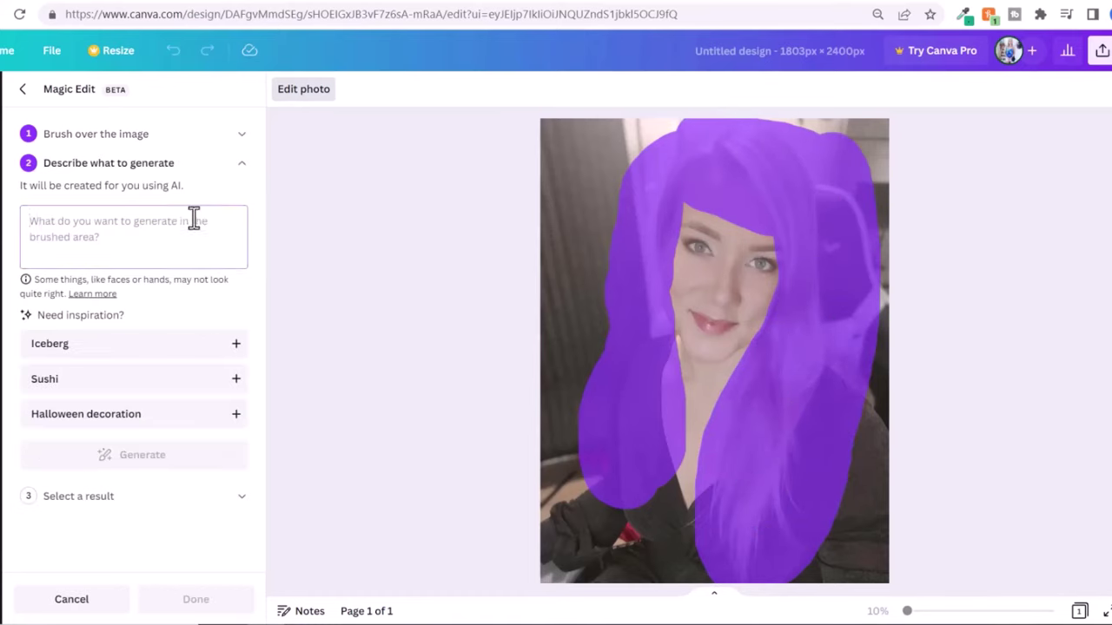
pyautogui.write('curly wavy blonde hair')
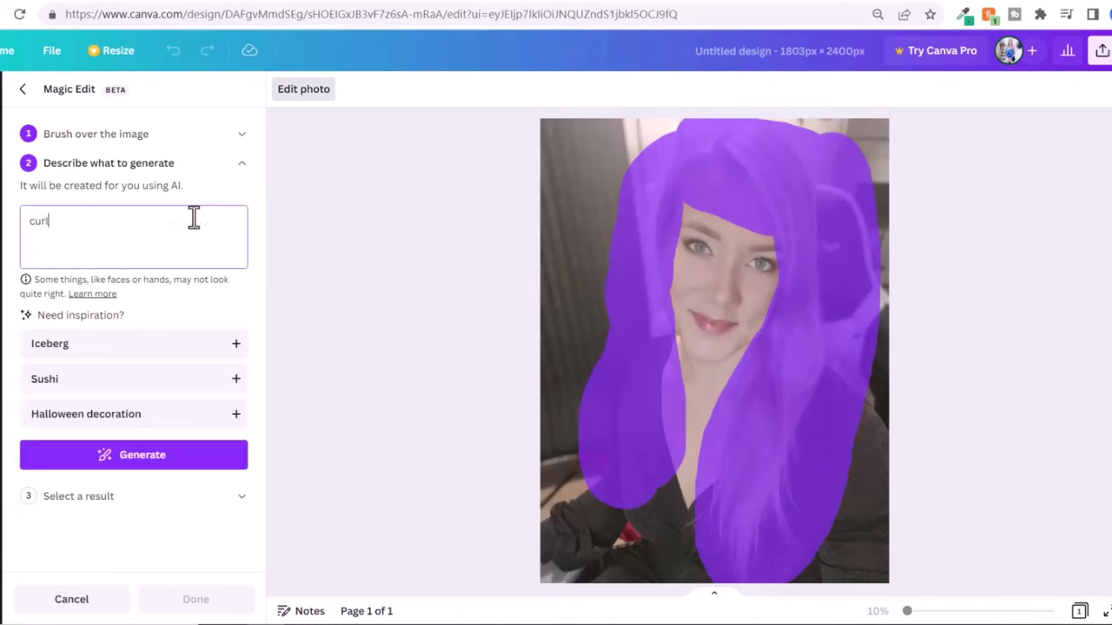
# Generate hair variations, compare the third and fourth, and apply the first one
pyautogui.click(155, 461)
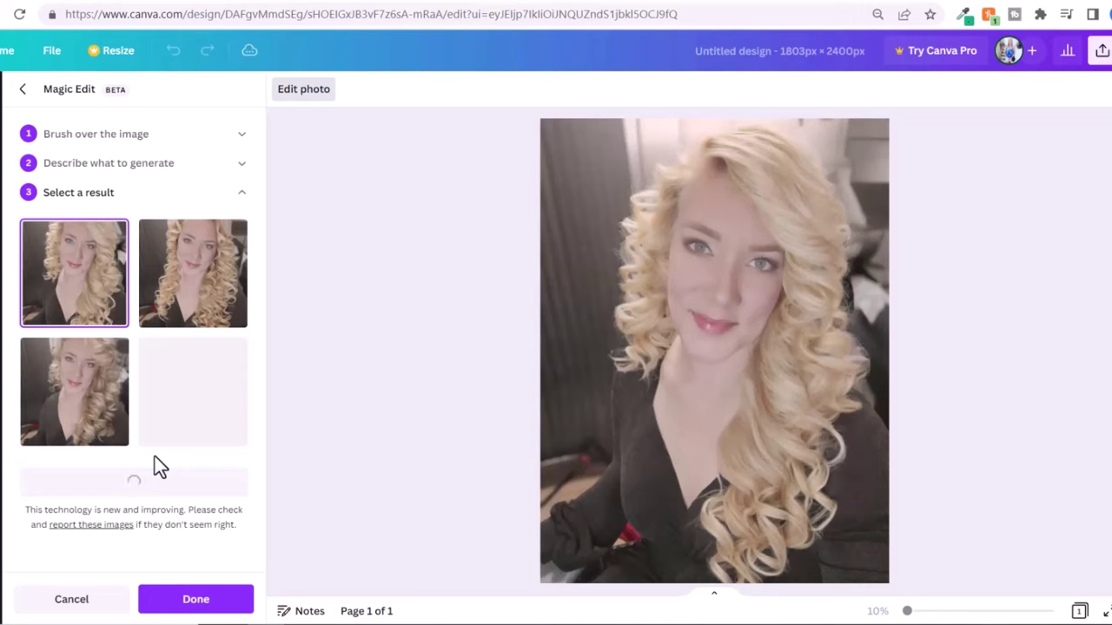
pyautogui.click(99, 413)
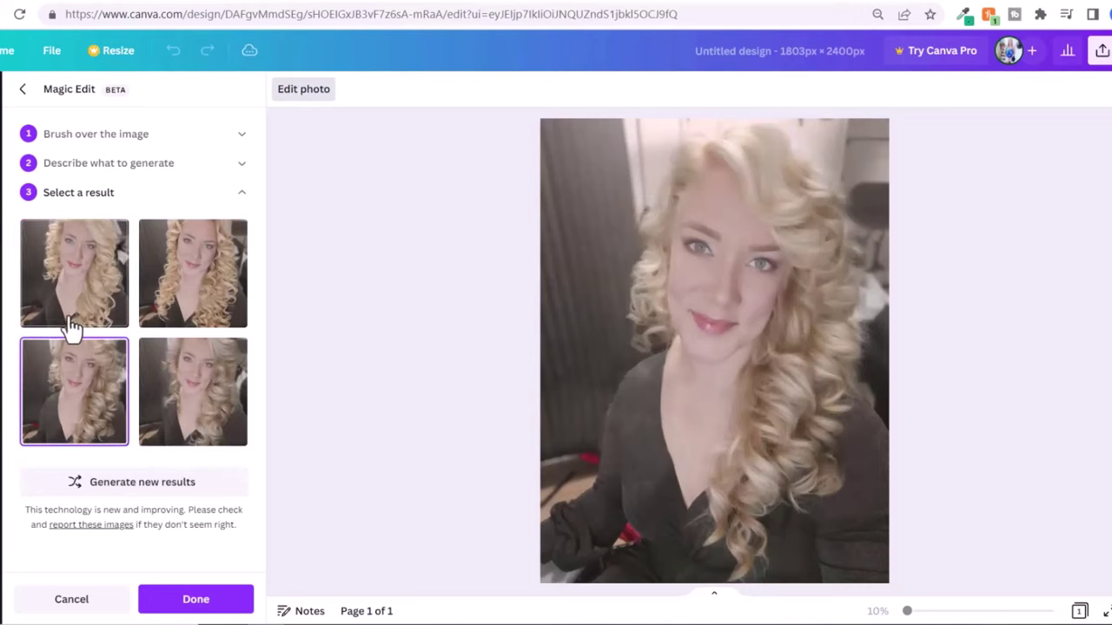
pyautogui.click(194, 396)
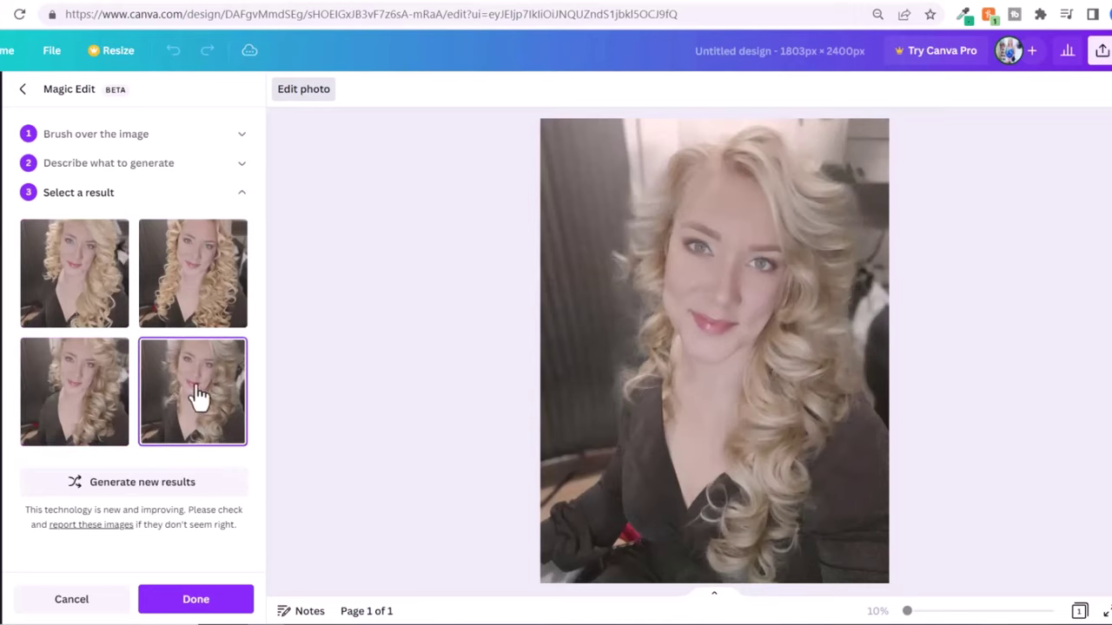
pyautogui.click(76, 273)
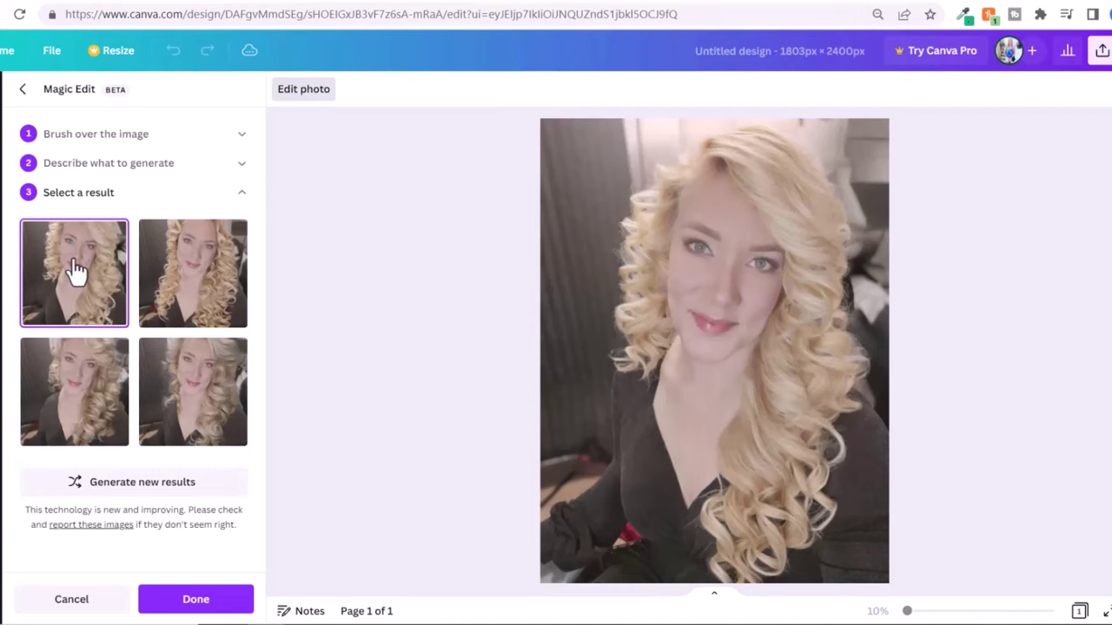
pyautogui.click(195, 599)
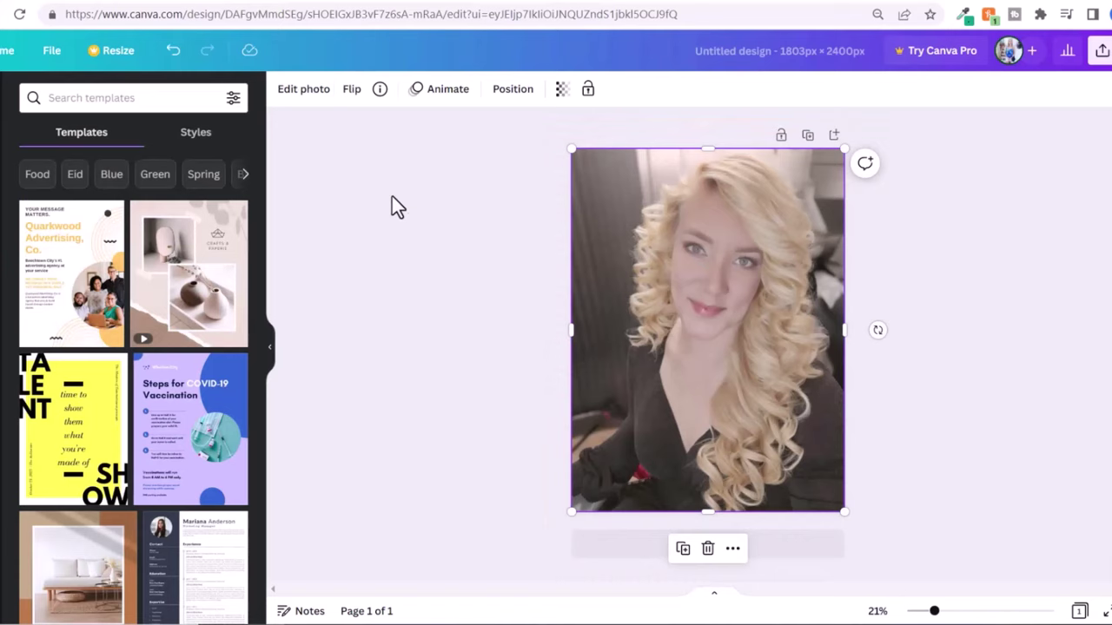
# Start another Magic Edit and brush down the photo's left side with an enlarged brush
pyautogui.click(321, 96)
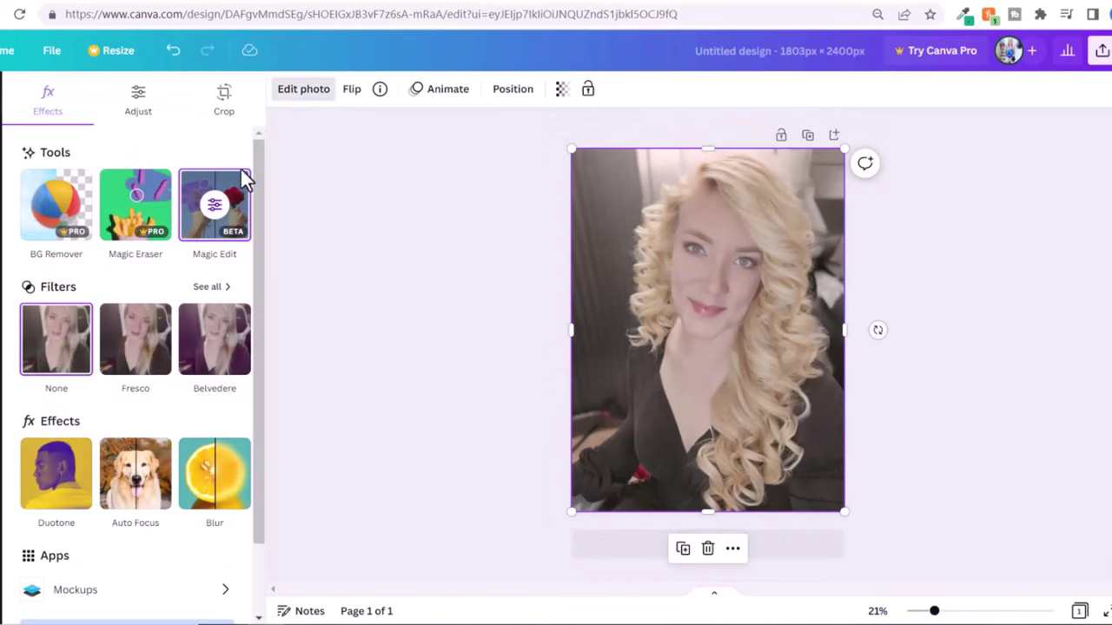
pyautogui.click(214, 213)
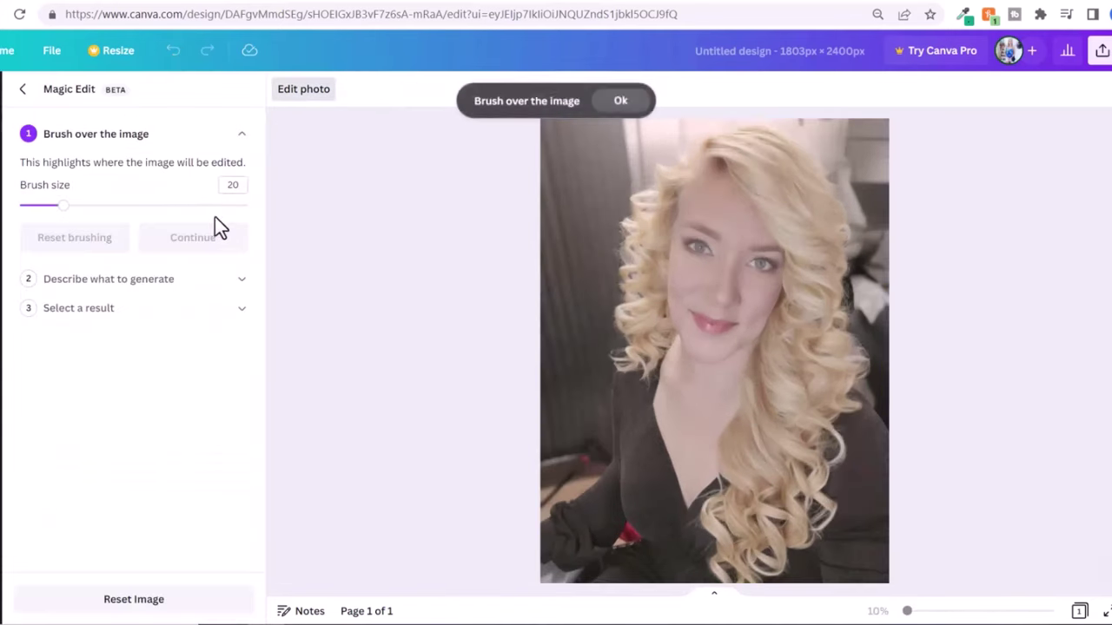
pyautogui.click(91, 208)
pyautogui.moveTo(90, 208)
pyautogui.mouseDown()
pyautogui.moveTo(121, 217)
pyautogui.moveTo(119, 208)
pyautogui.mouseUp()
pyautogui.moveTo(631, 346); pyautogui.dragTo(620, 401)
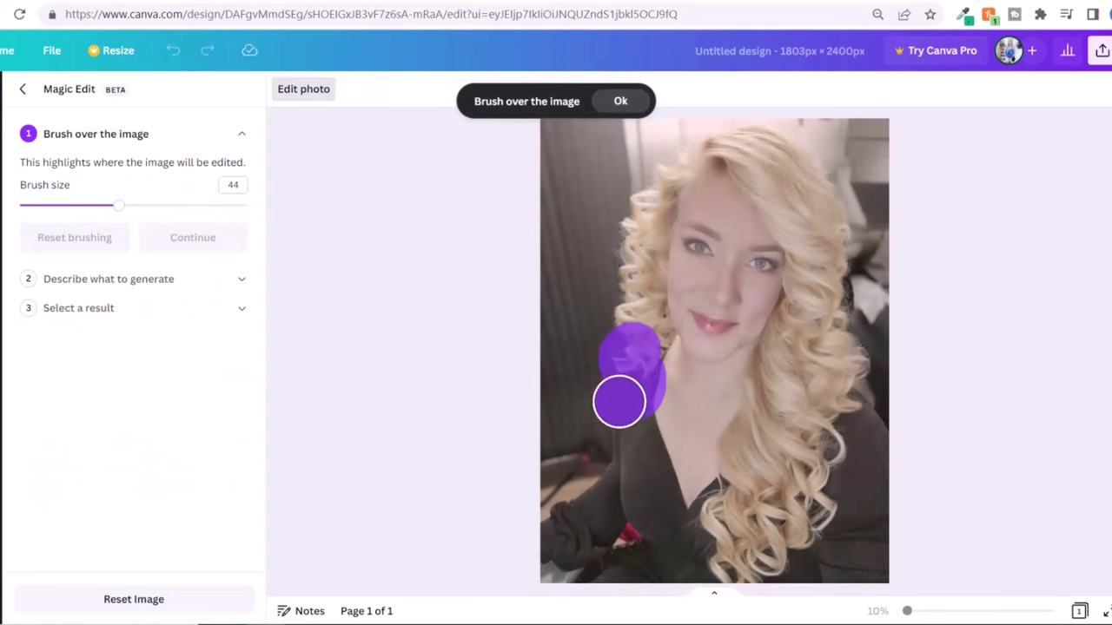
pyautogui.moveTo(660, 134)
pyautogui.mouseDown()
pyautogui.moveTo(643, 467)
pyautogui.moveTo(648, 321)
pyautogui.mouseUp()
# Prompt 'long curly hair', generate results, and apply the chosen one
pyautogui.click(193, 237)
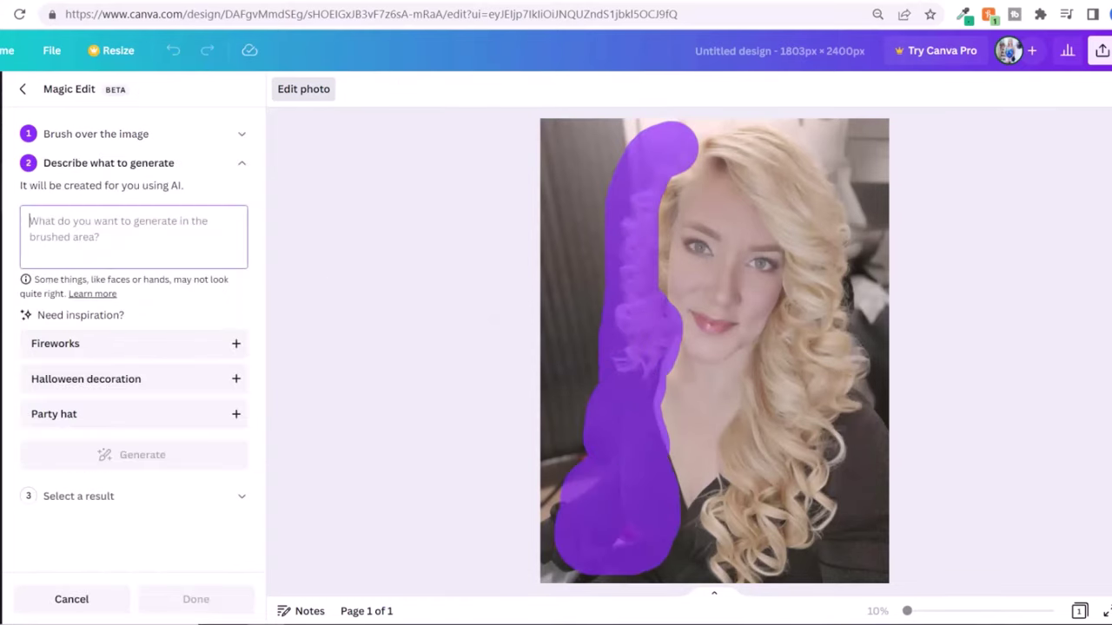
pyautogui.write('long curly hair')
pyautogui.click(174, 456)
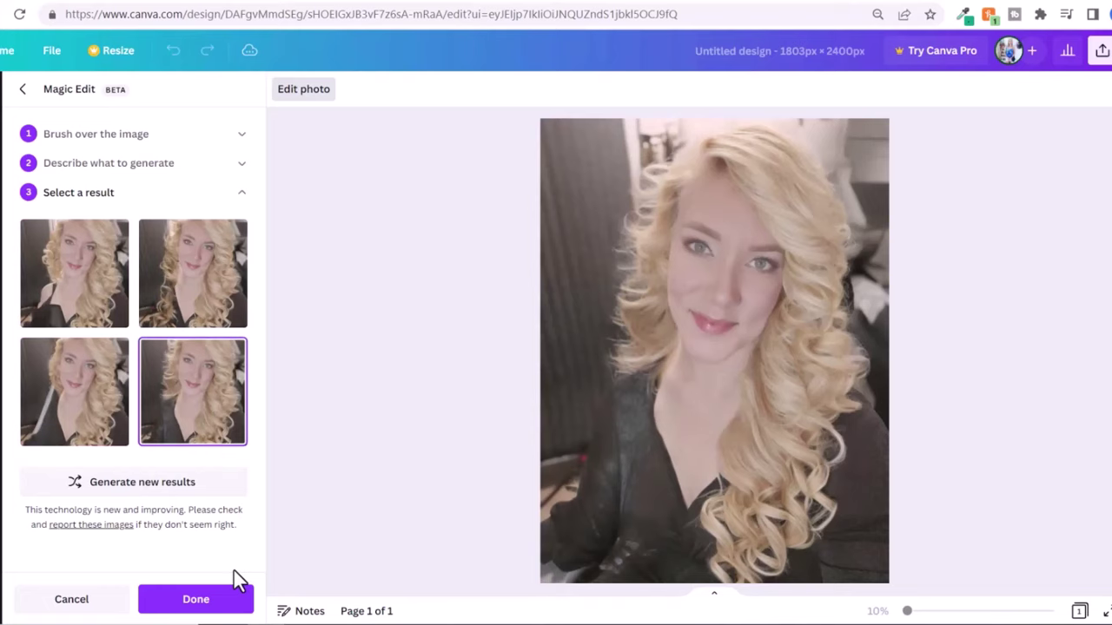
pyautogui.click(224, 595)
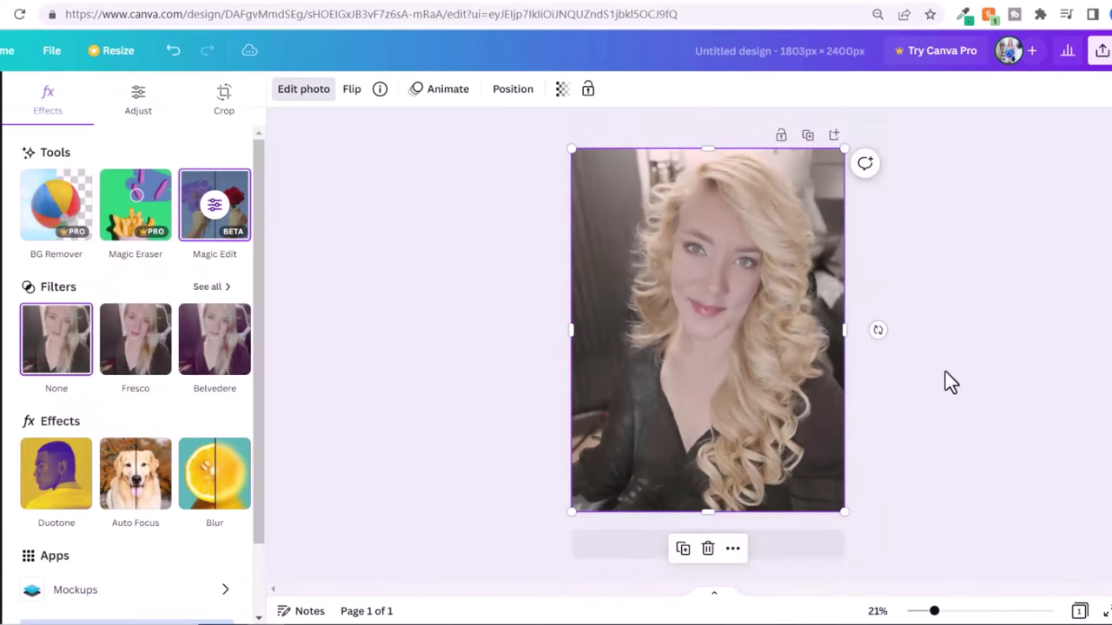
# Try the Fade, Ink and Classic filters, then apply the Noir black-and-white filter
pyautogui.click(221, 297)
pyautogui.scroll(-5, 131, 348)
pyautogui.click(148, 336)
pyautogui.click(154, 461)
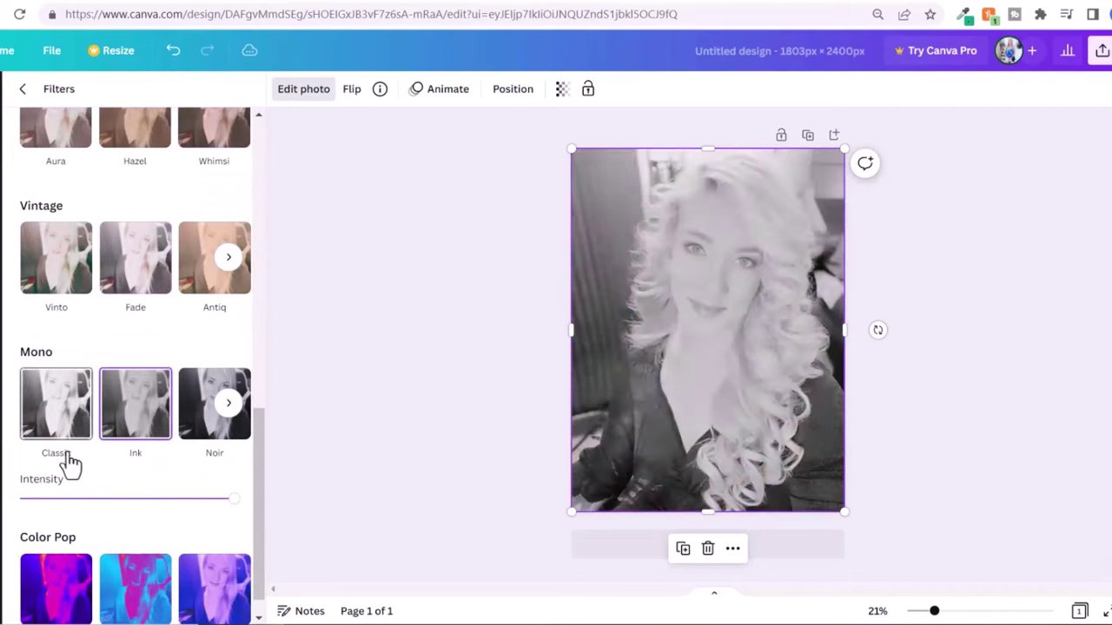
pyautogui.click(70, 464)
pyautogui.click(225, 404)
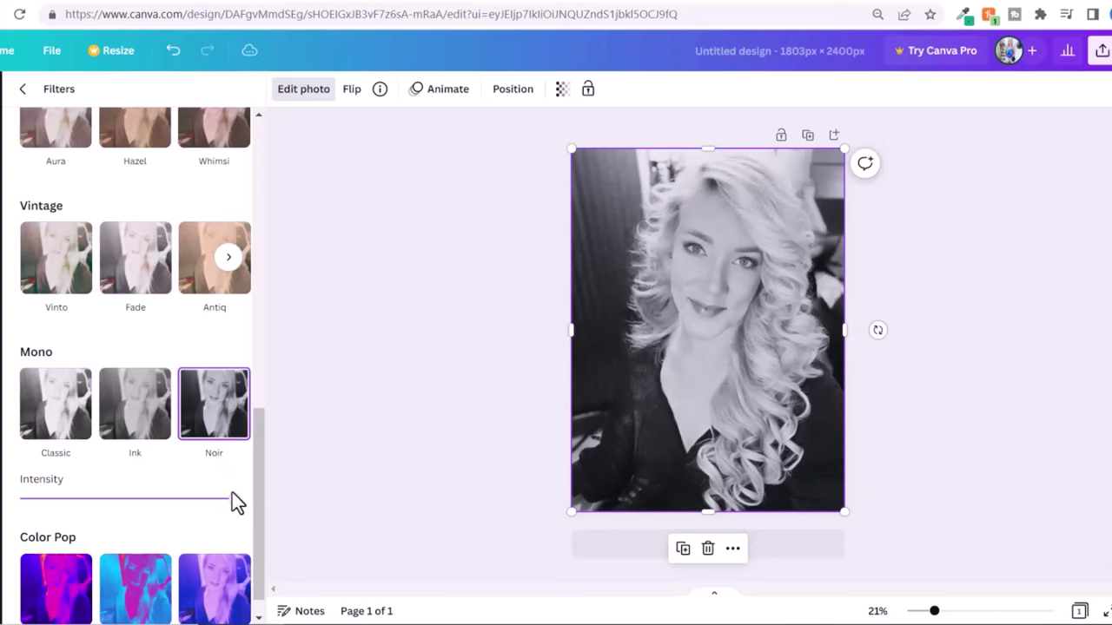
pyautogui.click(303, 88)
pyautogui.click(303, 89)
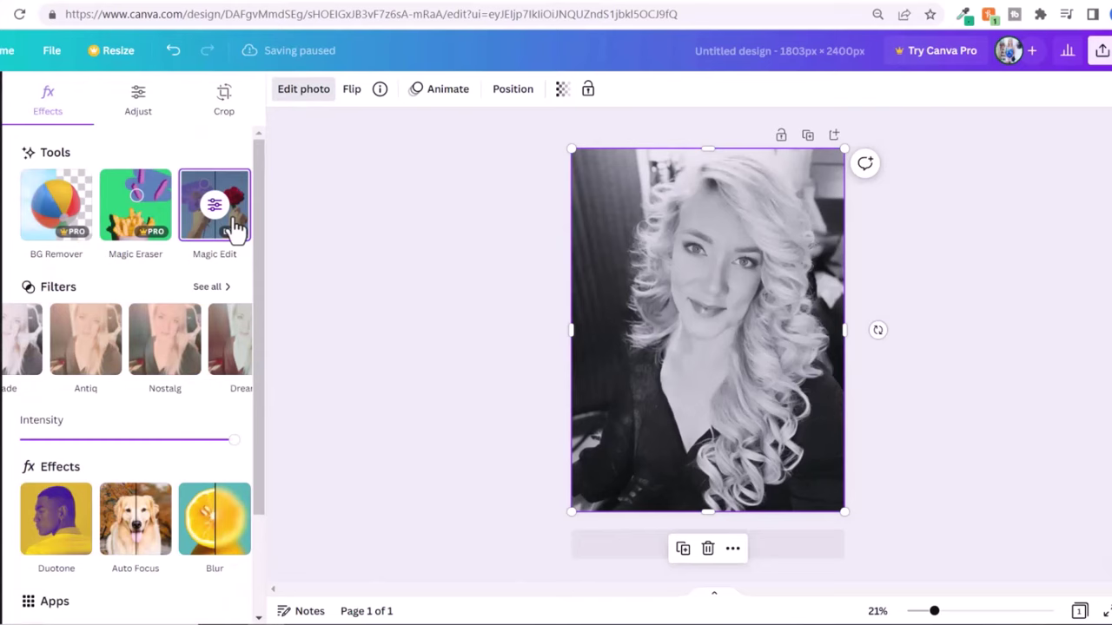
# Crop the photo to a 1:1 square framed on the face
pyautogui.click(229, 108)
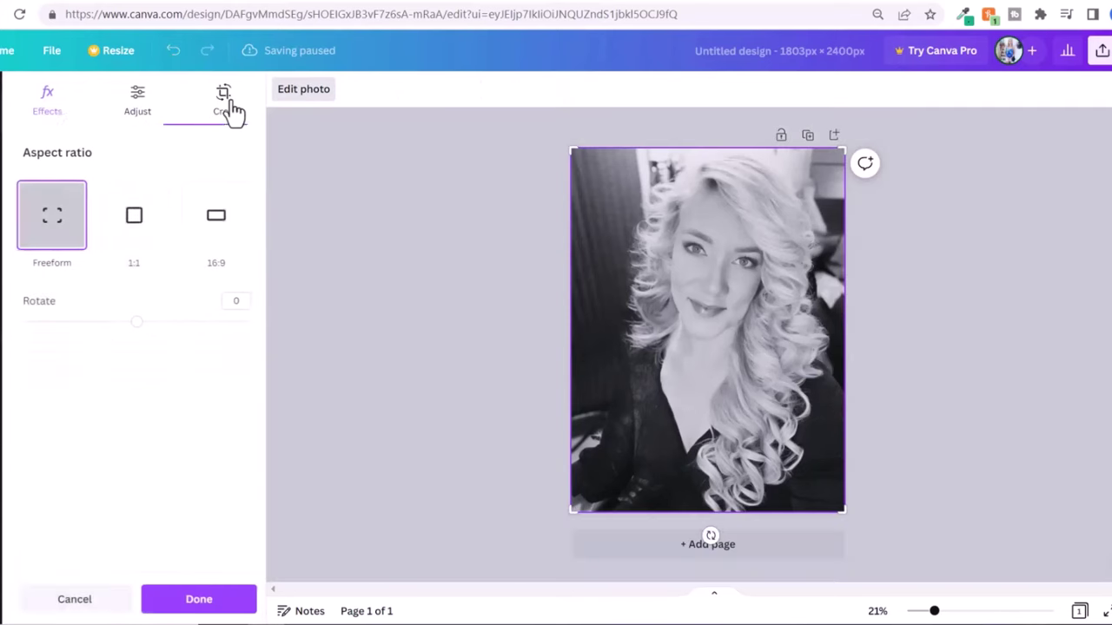
pyautogui.click(155, 233)
pyautogui.moveTo(719, 365); pyautogui.dragTo(770, 378)
pyautogui.press('Return')
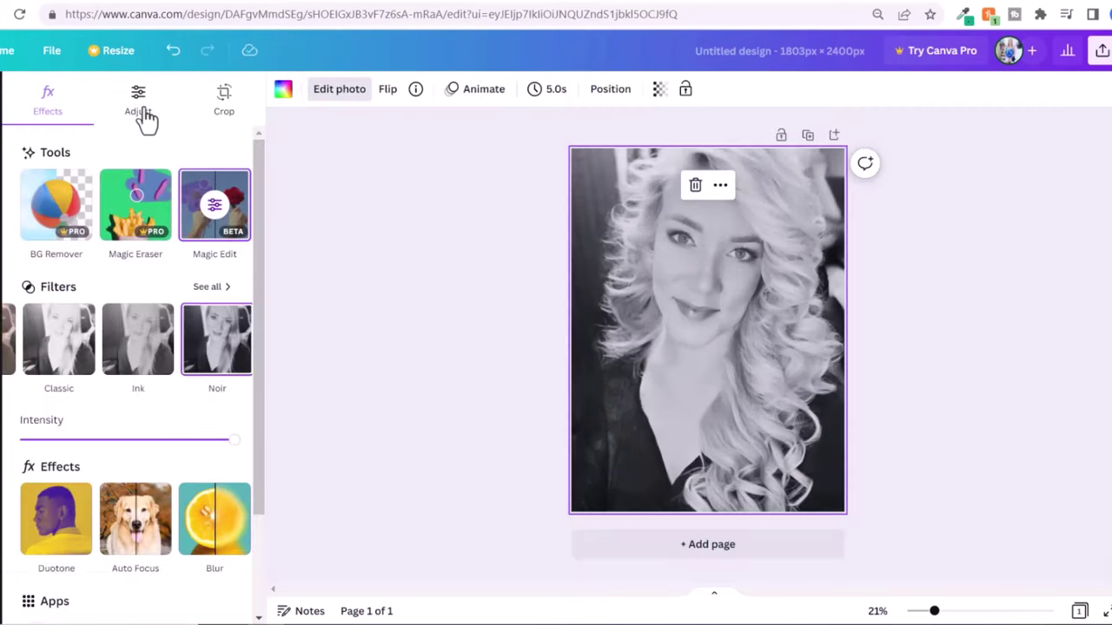
# Try Auto-adjust, undo it, and set Clarity to 37
pyautogui.click(141, 108)
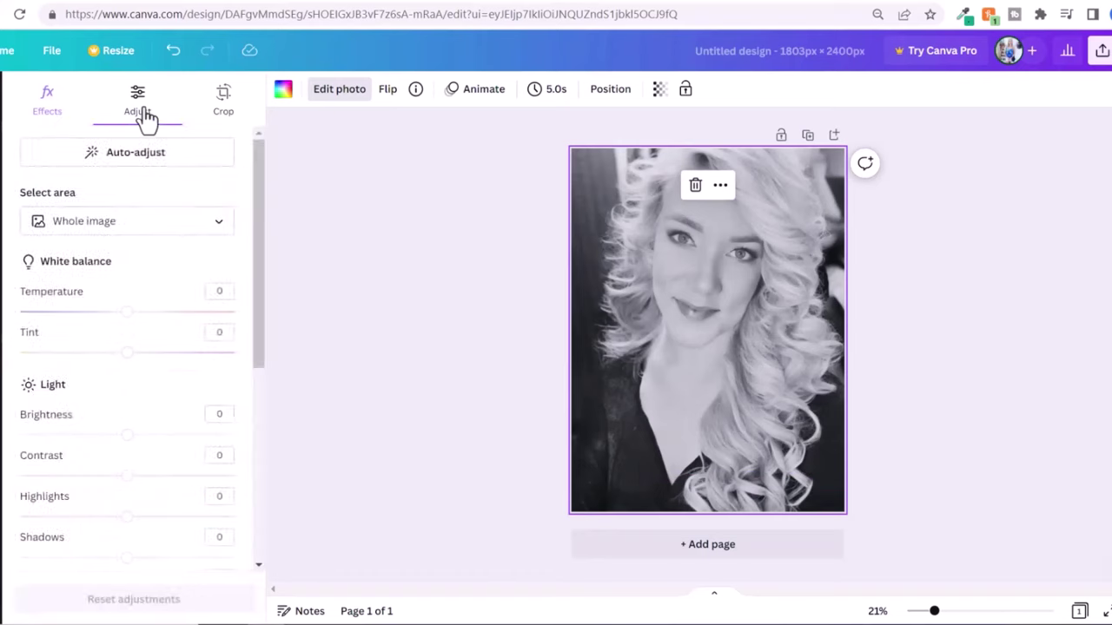
pyautogui.click(196, 154)
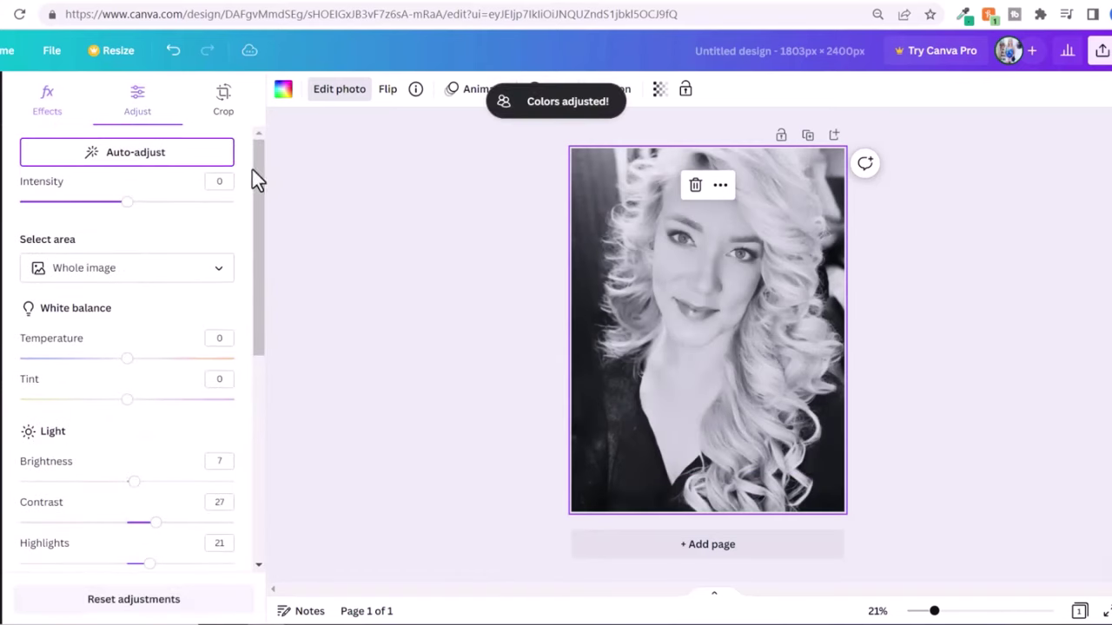
pyautogui.moveTo(253, 179); pyautogui.dragTo(279, 401)
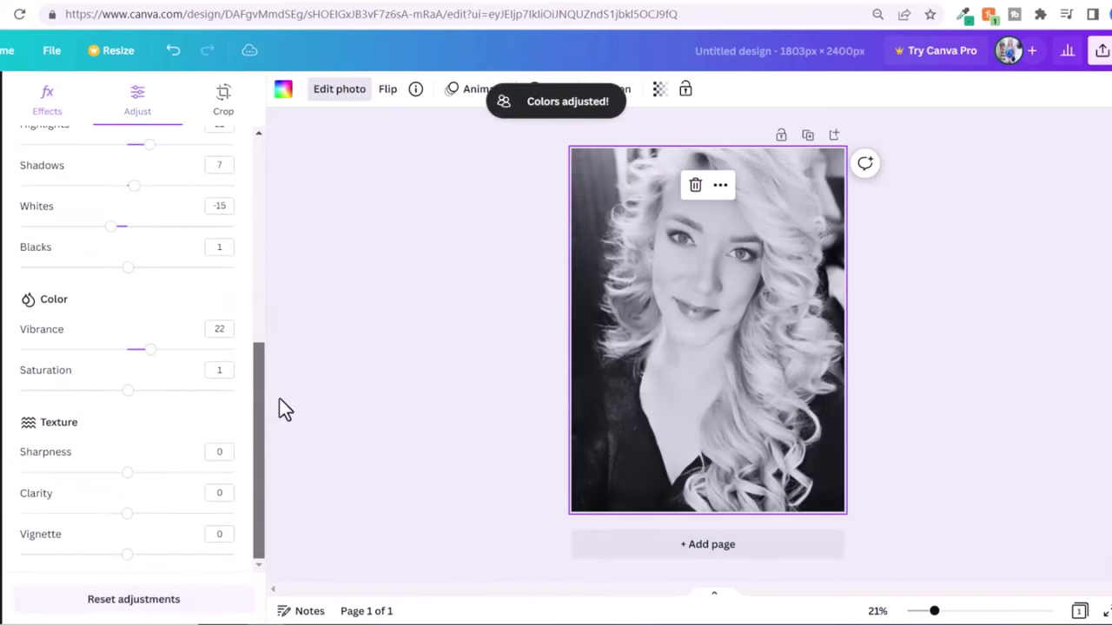
pyautogui.hotkey('ctrl', 'z')
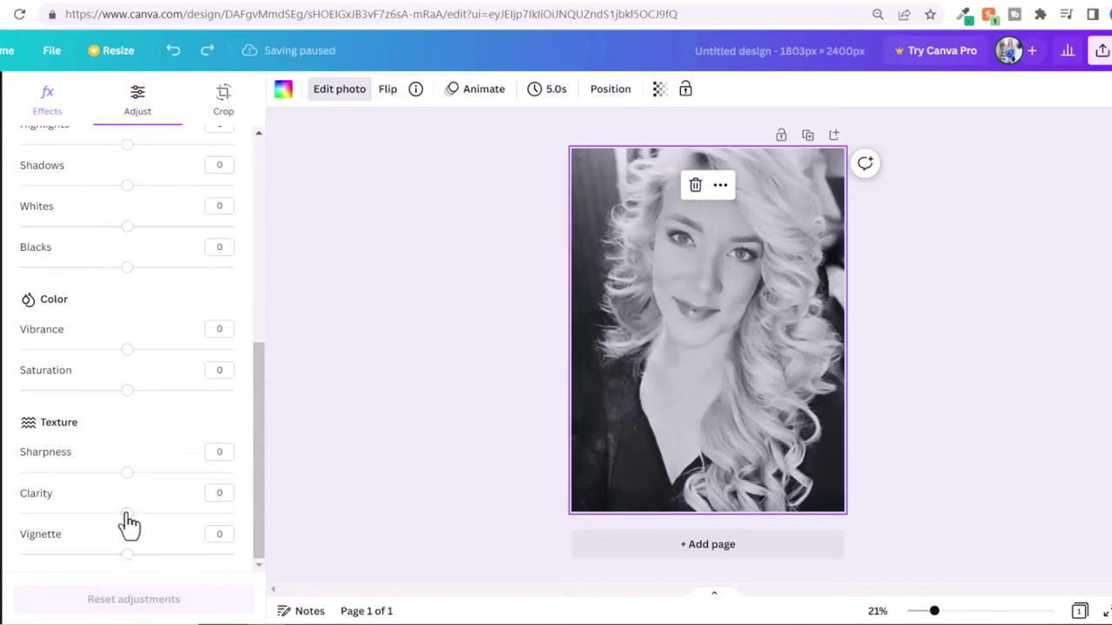
pyautogui.moveTo(129, 517); pyautogui.dragTo(308, 598)
# Deselect the photo and open the PNG download settings at 1,803 × 2,400 px
pyautogui.click(409, 427)
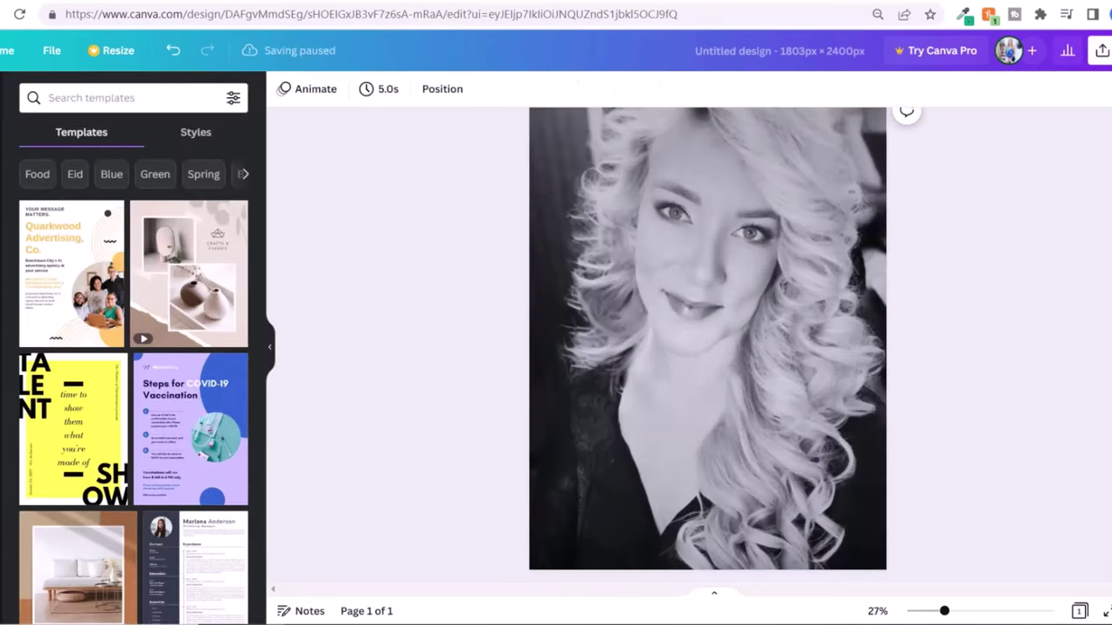
pyautogui.click(1101, 50)
pyautogui.click(919, 411)
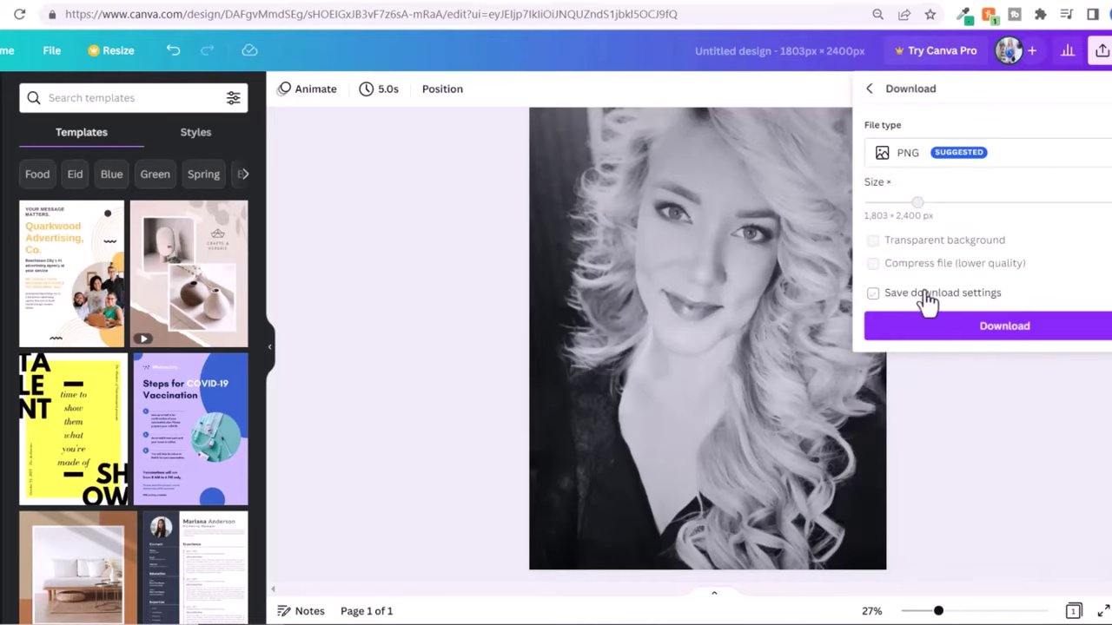